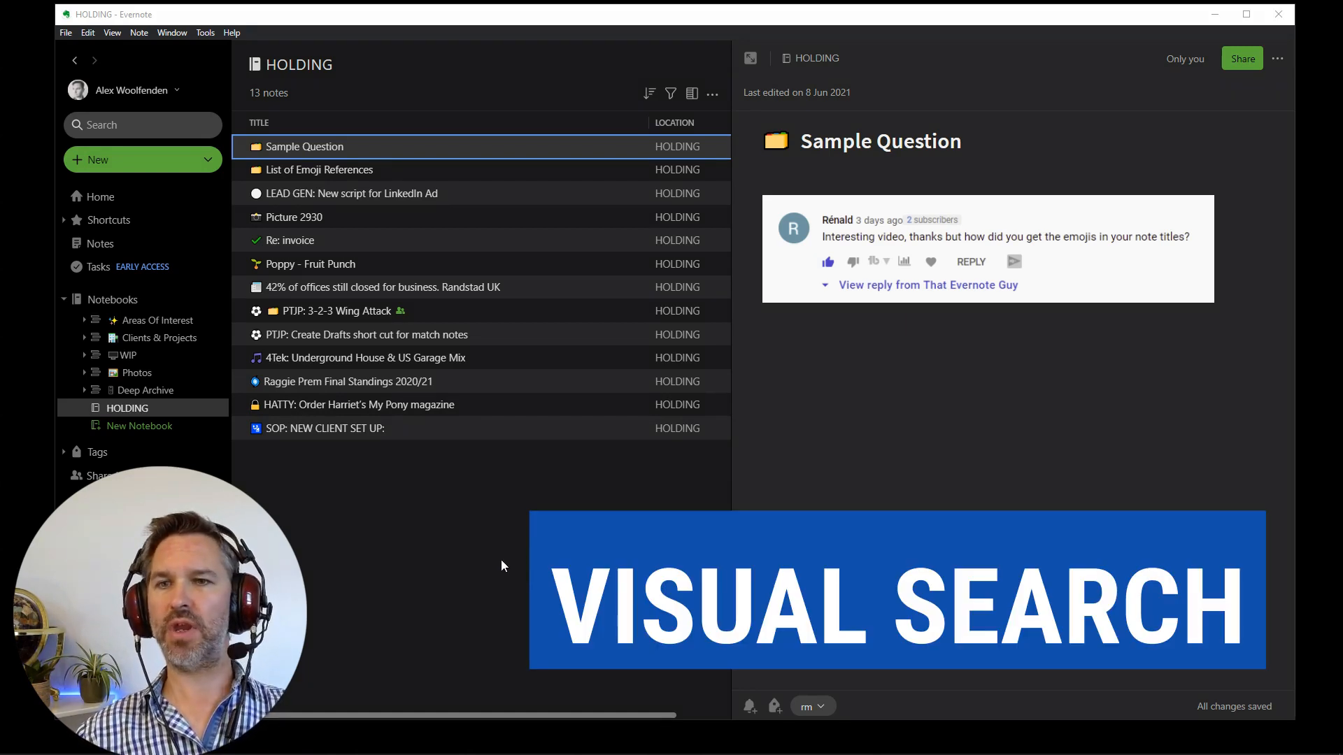
Open the List of Emoji References note and review its table of emojis, references and notebooks
{"action": "left_click", "coordinate": [369, 172]}
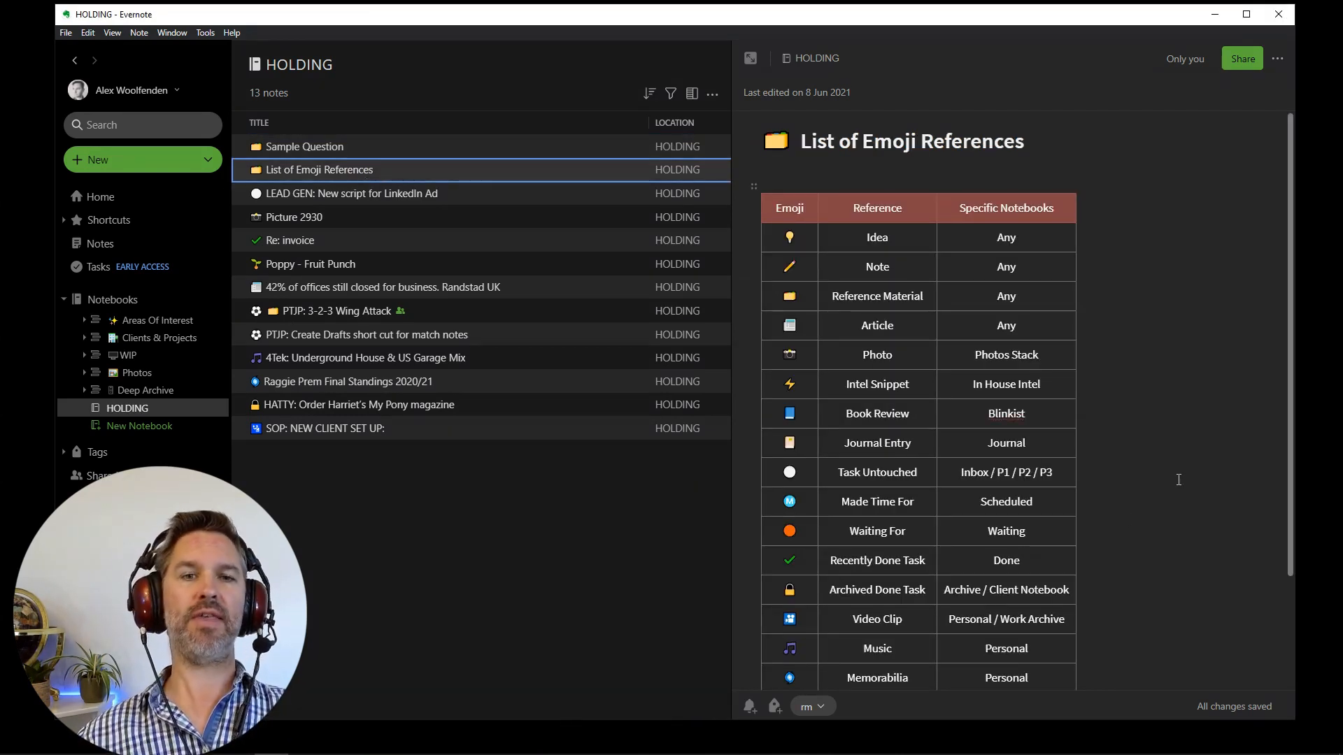
{"action": "scroll", "coordinate": [1179, 480], "scroll_direction": "down", "scroll_amount": 1}
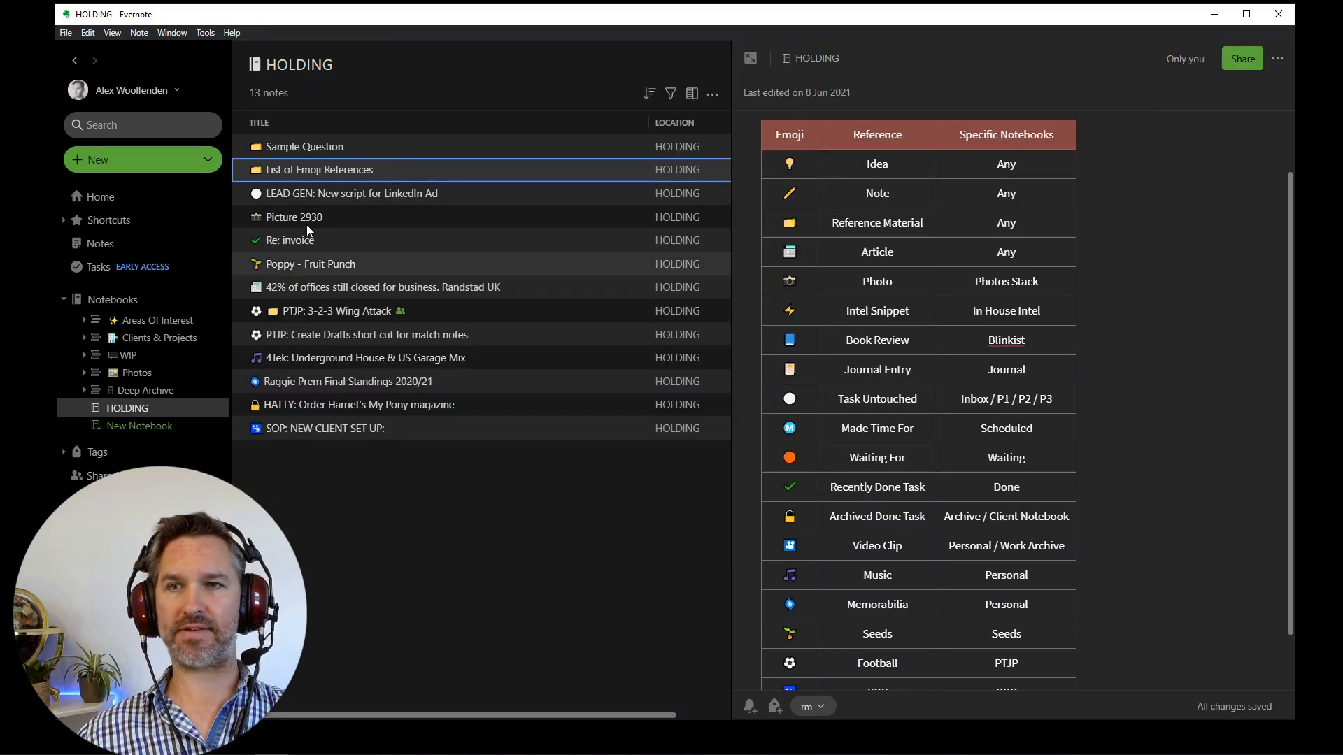
Create a note titled "idea" in the HOLDING notebook and assign it the existing idea tag
{"action": "left_click", "coordinate": [149, 154]}
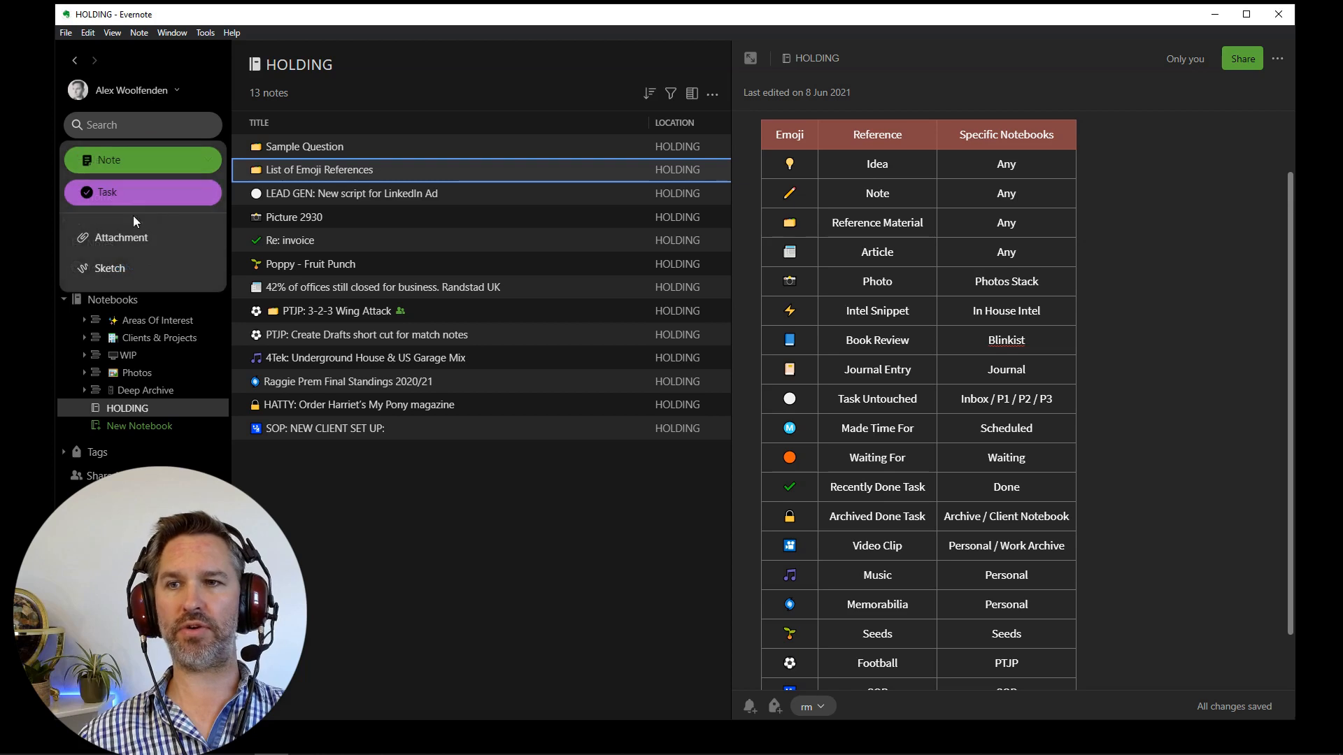
{"action": "left_click", "coordinate": [111, 165]}
{"action": "type", "text": "idea"}
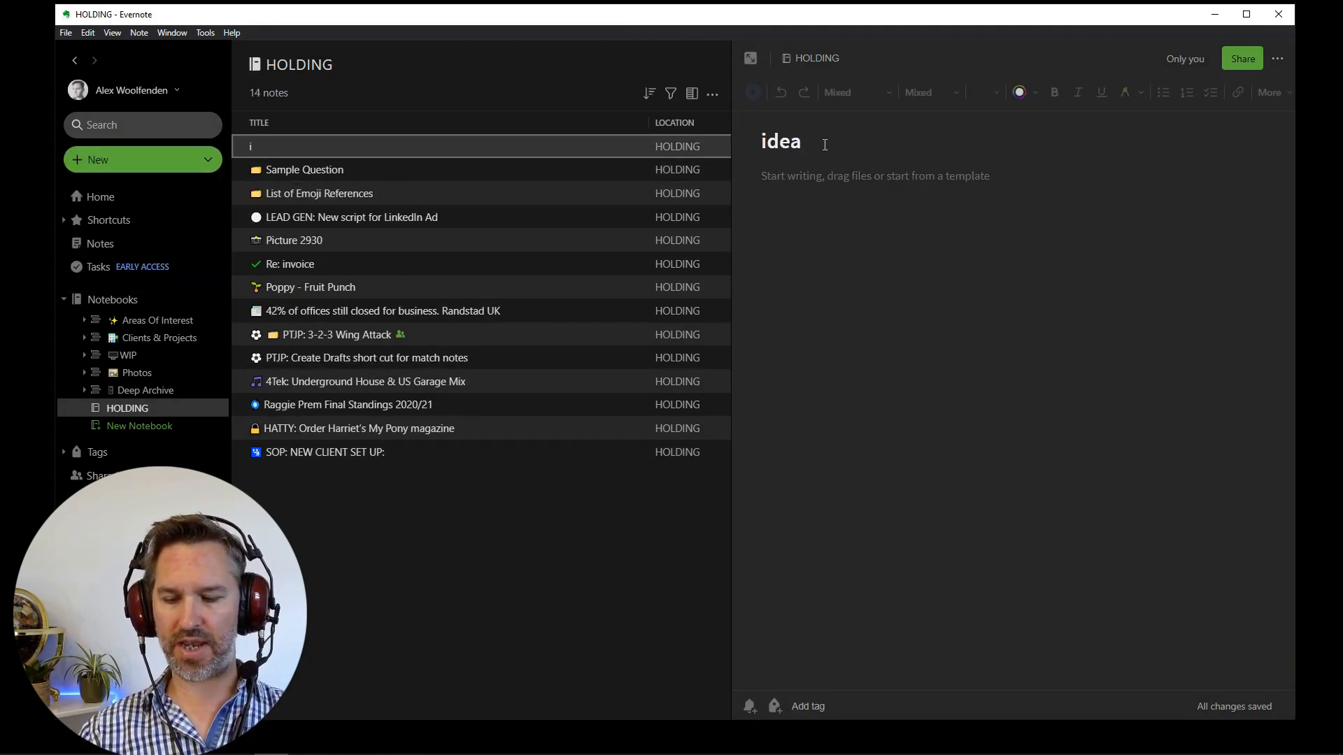
{"action": "key", "text": "ctrl+alt+t"}
{"action": "type", "text": "idea"}
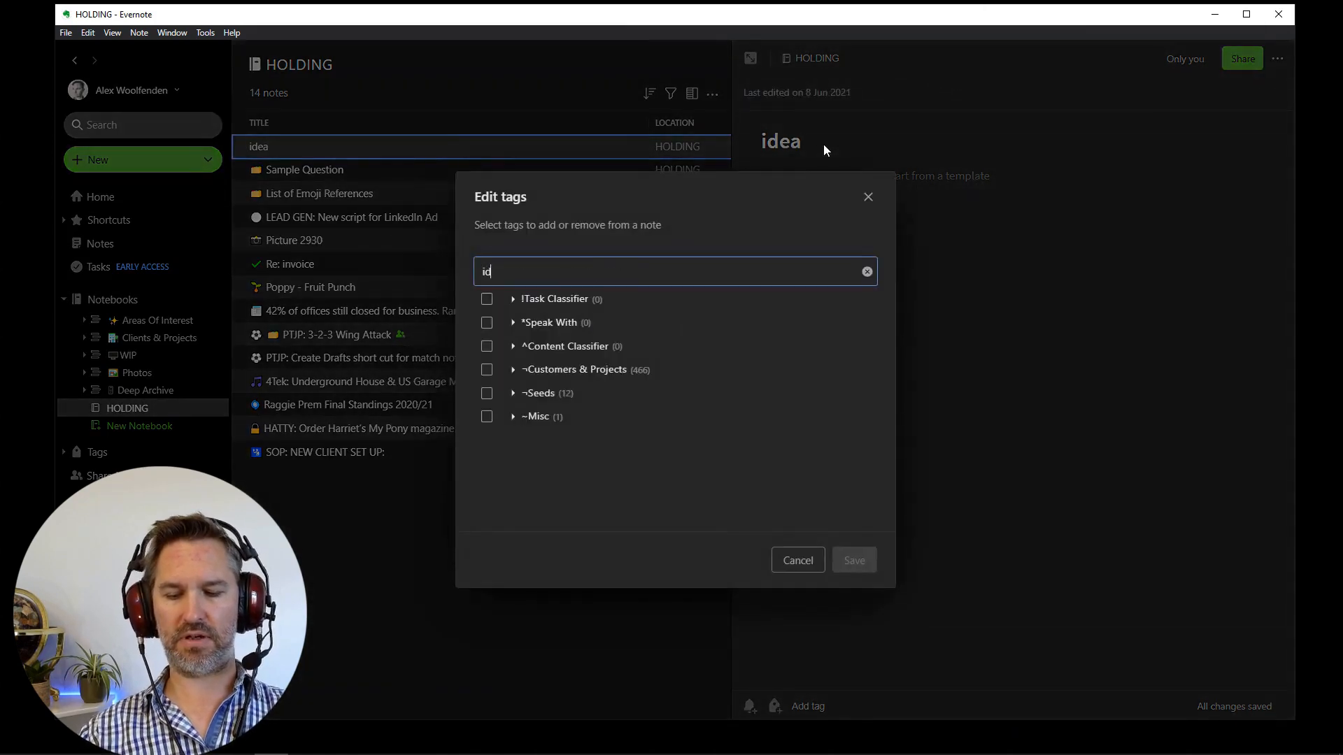
{"action": "key", "text": "Down"}
{"action": "key", "text": "Return"}
{"action": "key", "text": "Return"}
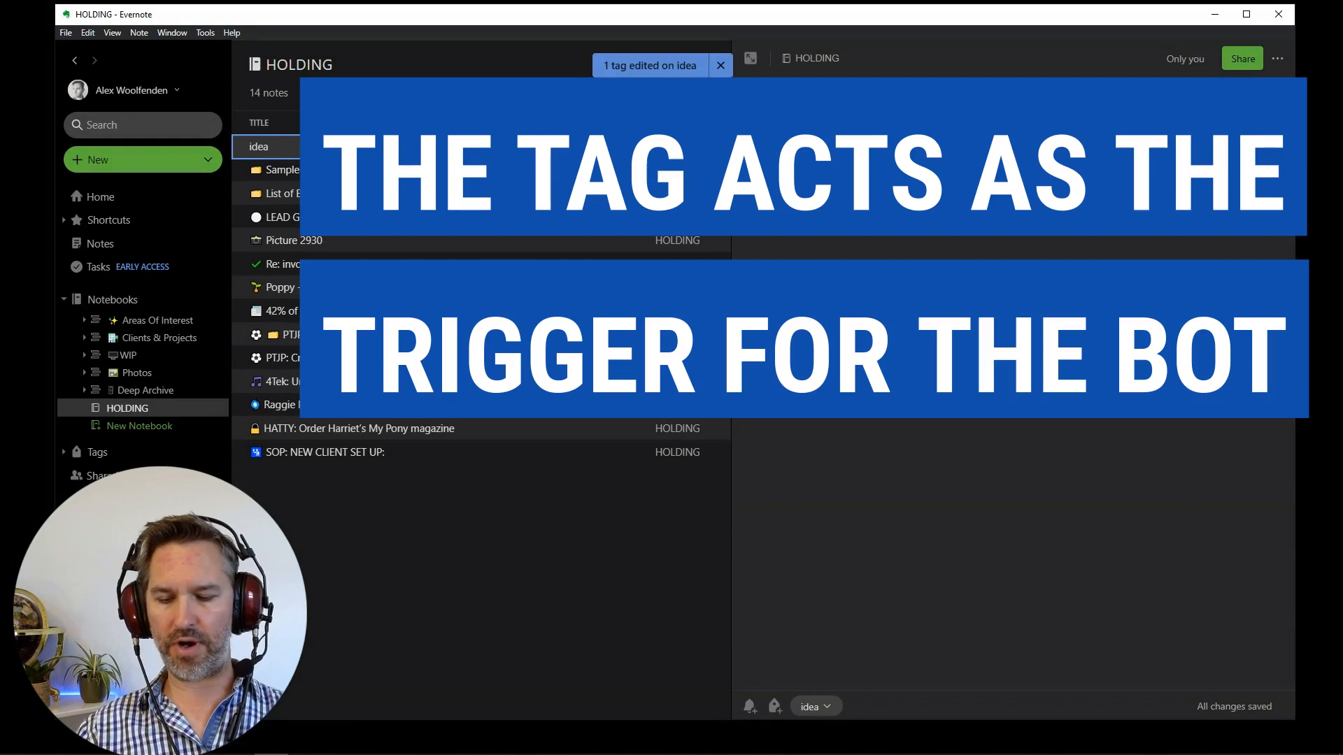
Create a note titled "ref mat" in the HOLDING notebook and assign it the rm tag
{"action": "left_click", "coordinate": [155, 173]}
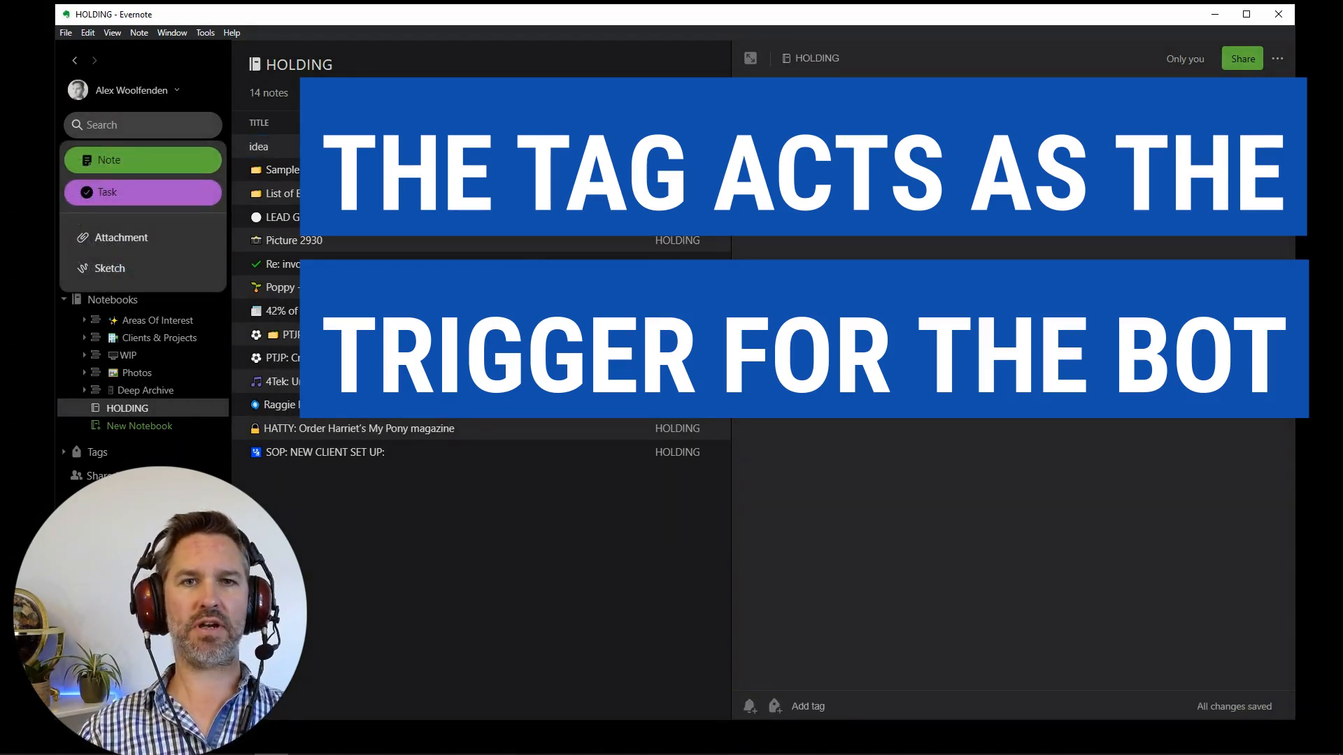
{"action": "left_click", "coordinate": [143, 159]}
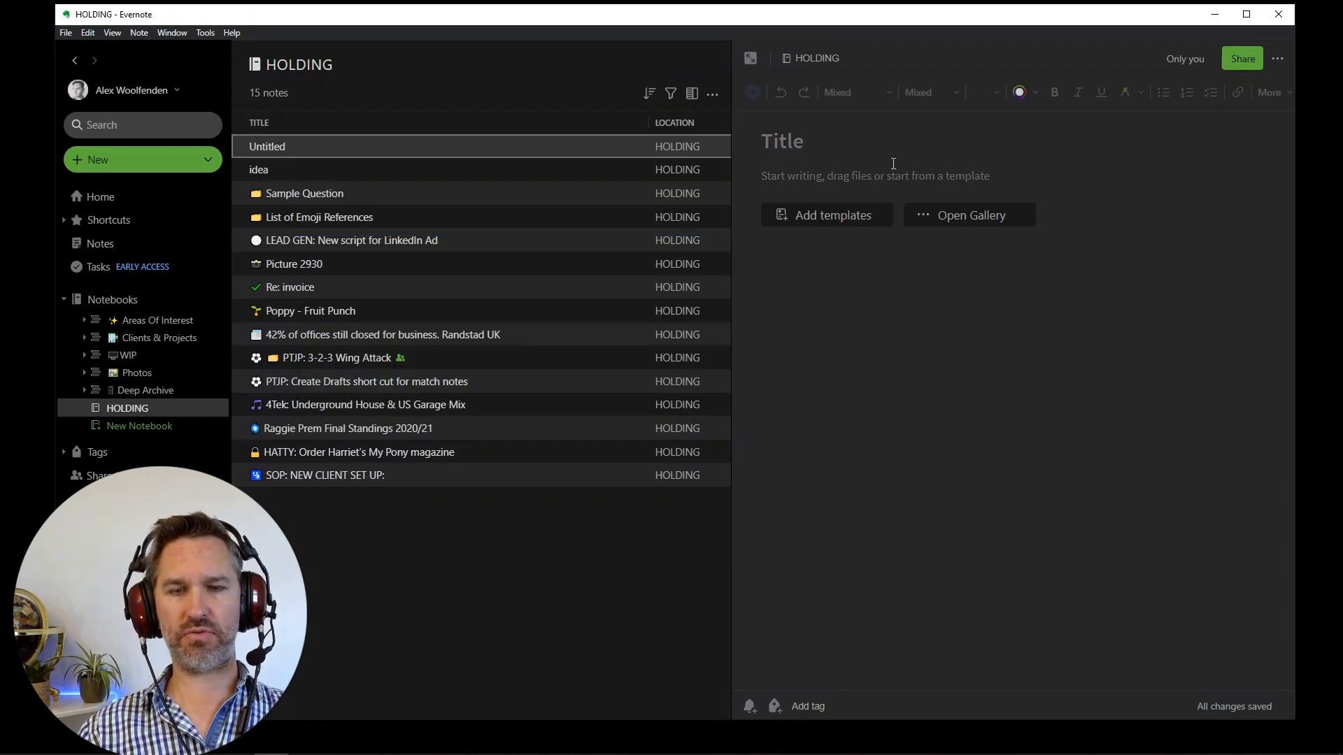
{"action": "type", "text": "ref mat"}
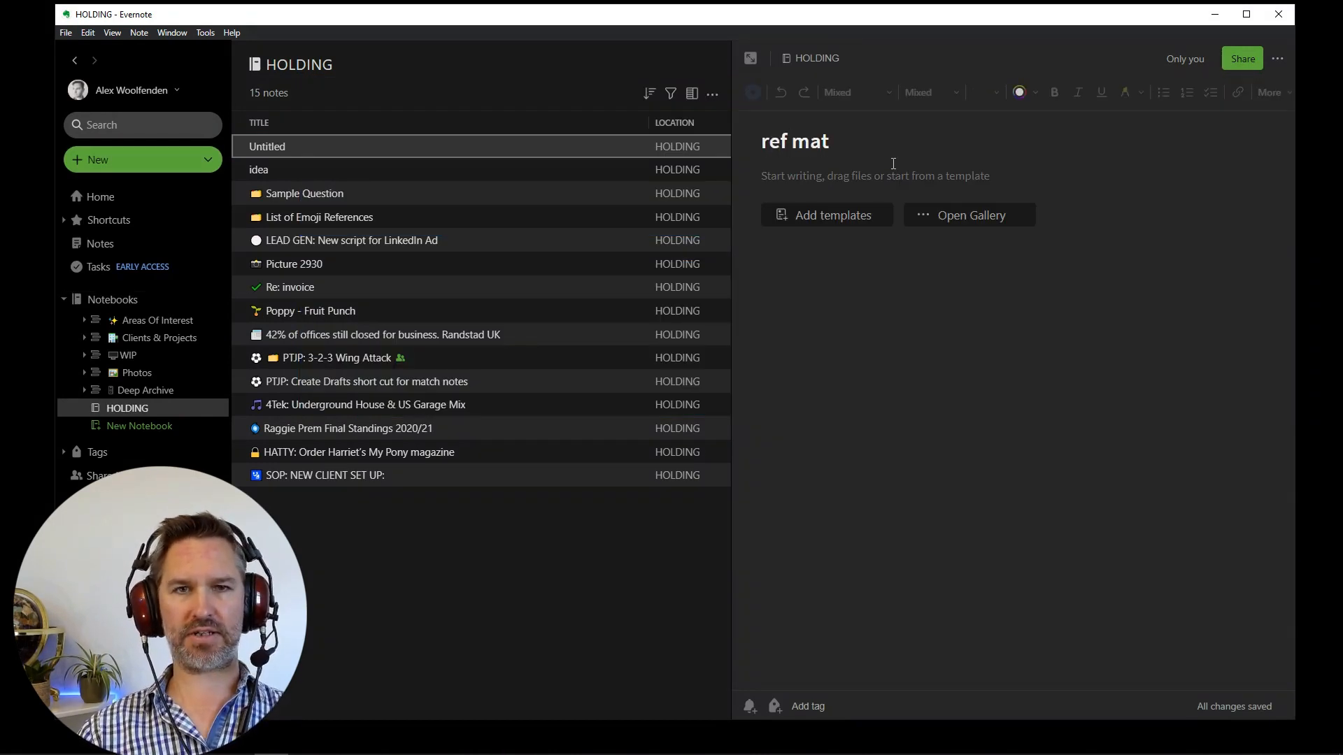
{"action": "key", "text": "ctrl+alt+t"}
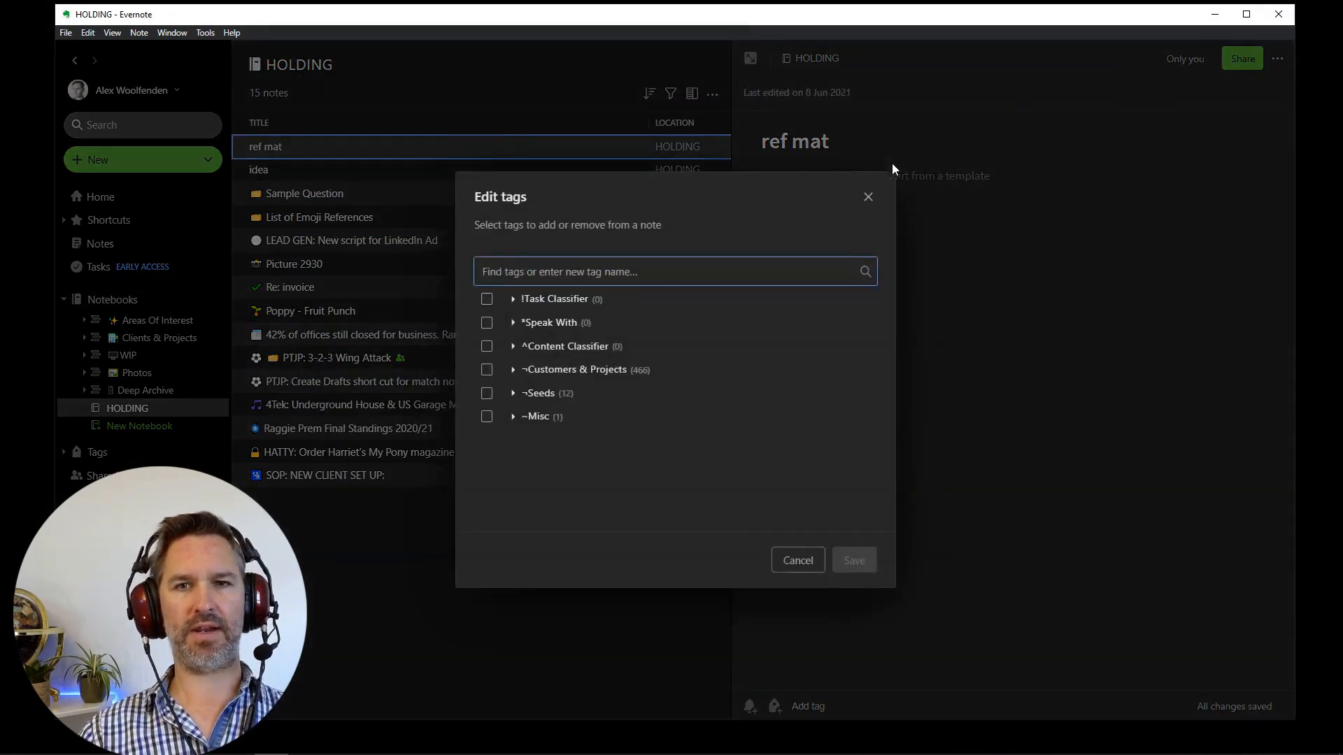
{"action": "type", "text": "ref"}
{"action": "key", "text": "Down"}
{"action": "key", "text": "Down"}
{"action": "key", "text": "Down"}
{"action": "key", "text": "Return"}
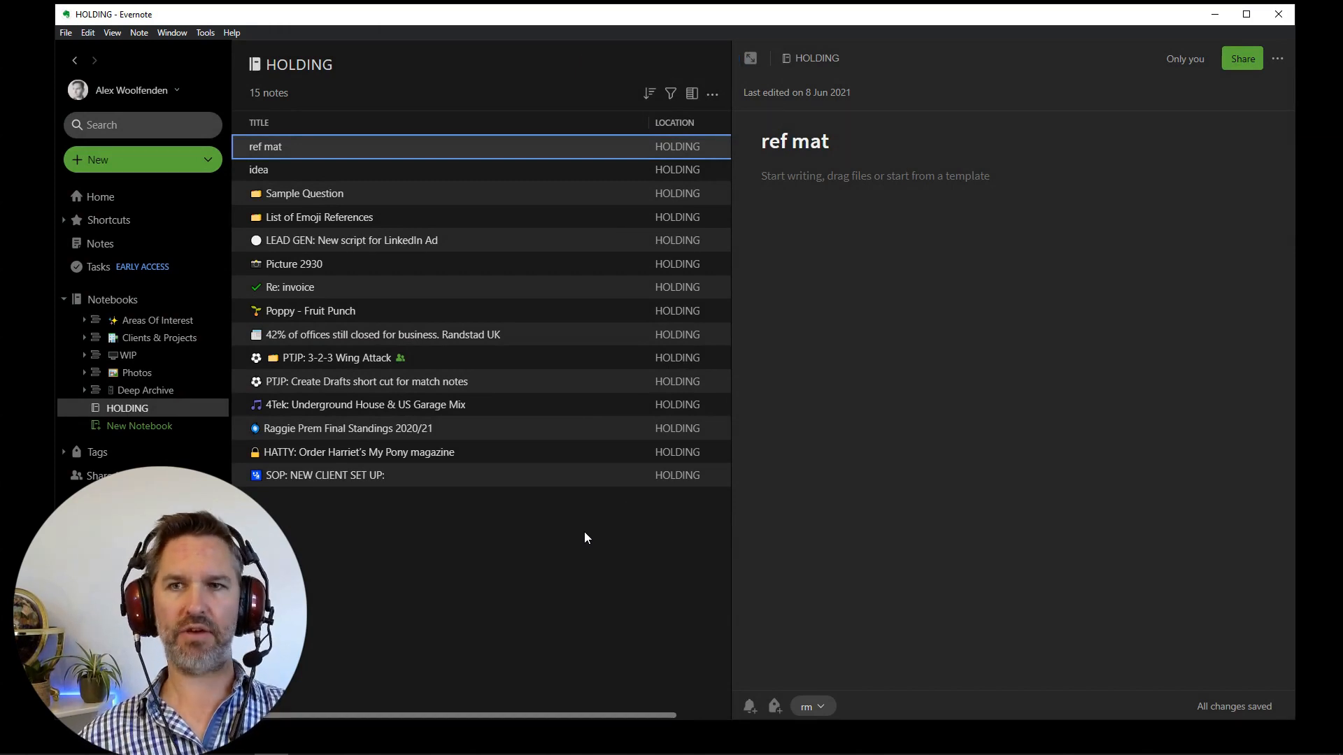
Create a note titled "mem" in the HOLDING notebook and assign it the existing mem tag
{"action": "left_click", "coordinate": [132, 162]}
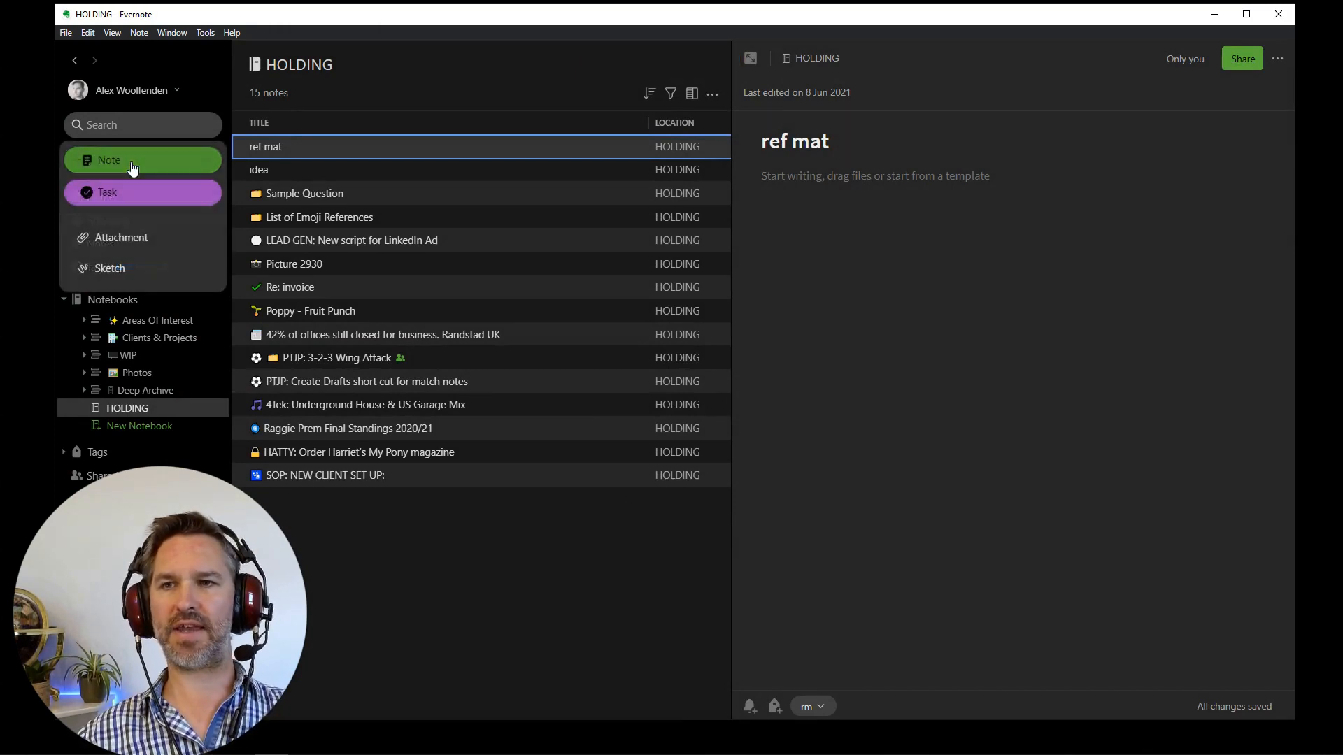
{"action": "left_click", "coordinate": [131, 162]}
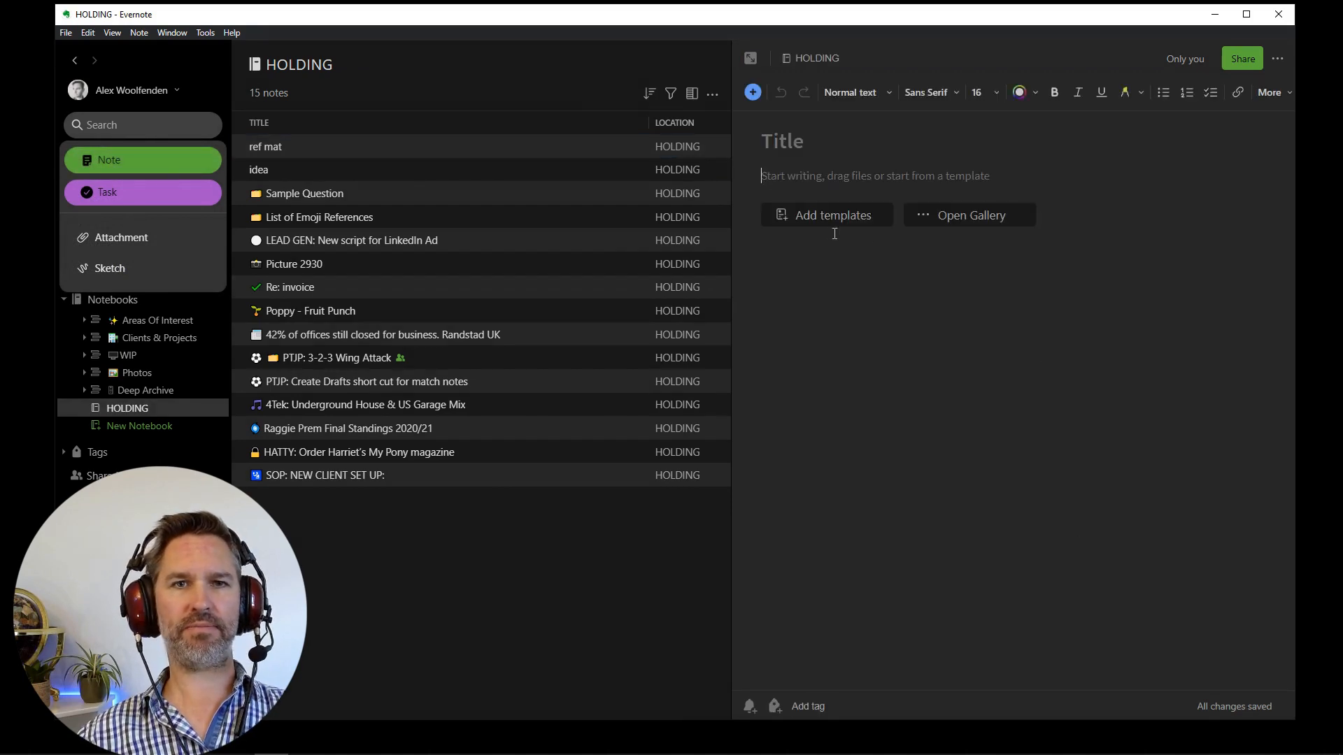
{"action": "left_click", "coordinate": [830, 150]}
{"action": "type", "text": "mem"}
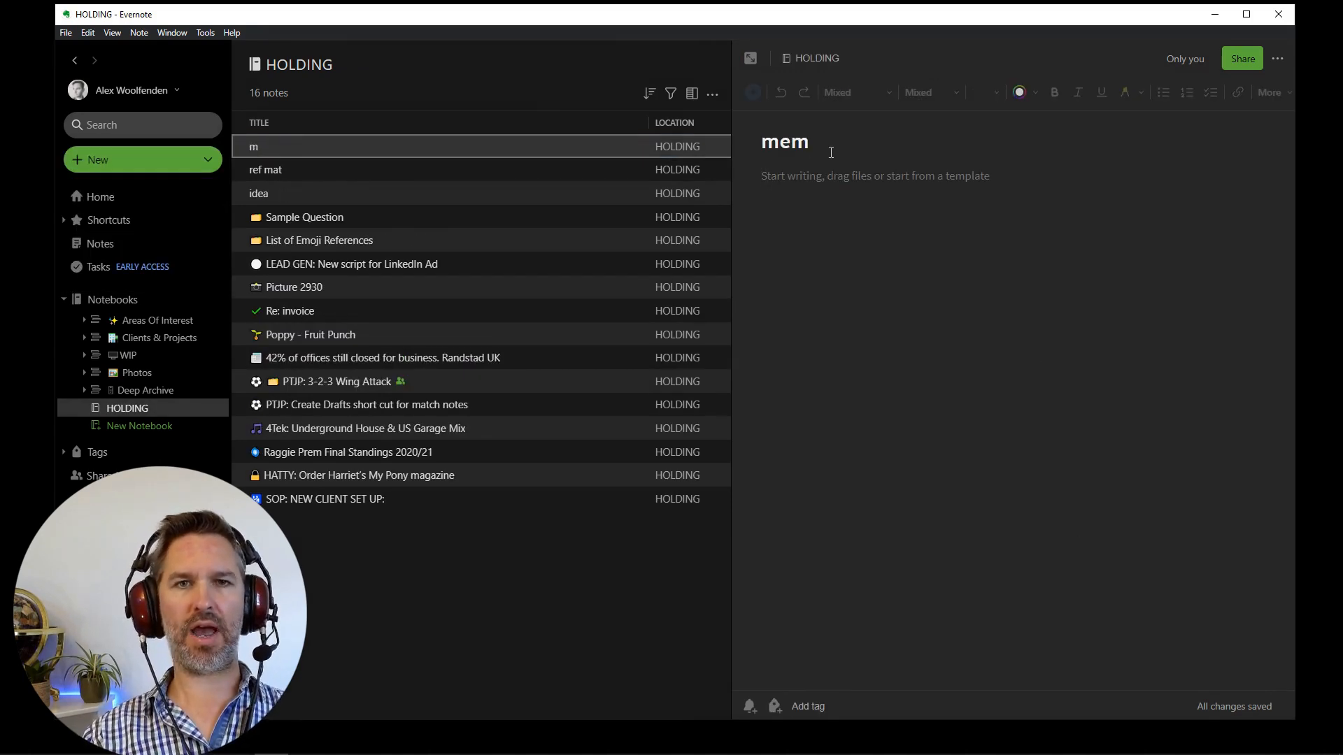
{"action": "key", "text": "ctrl+alt+t"}
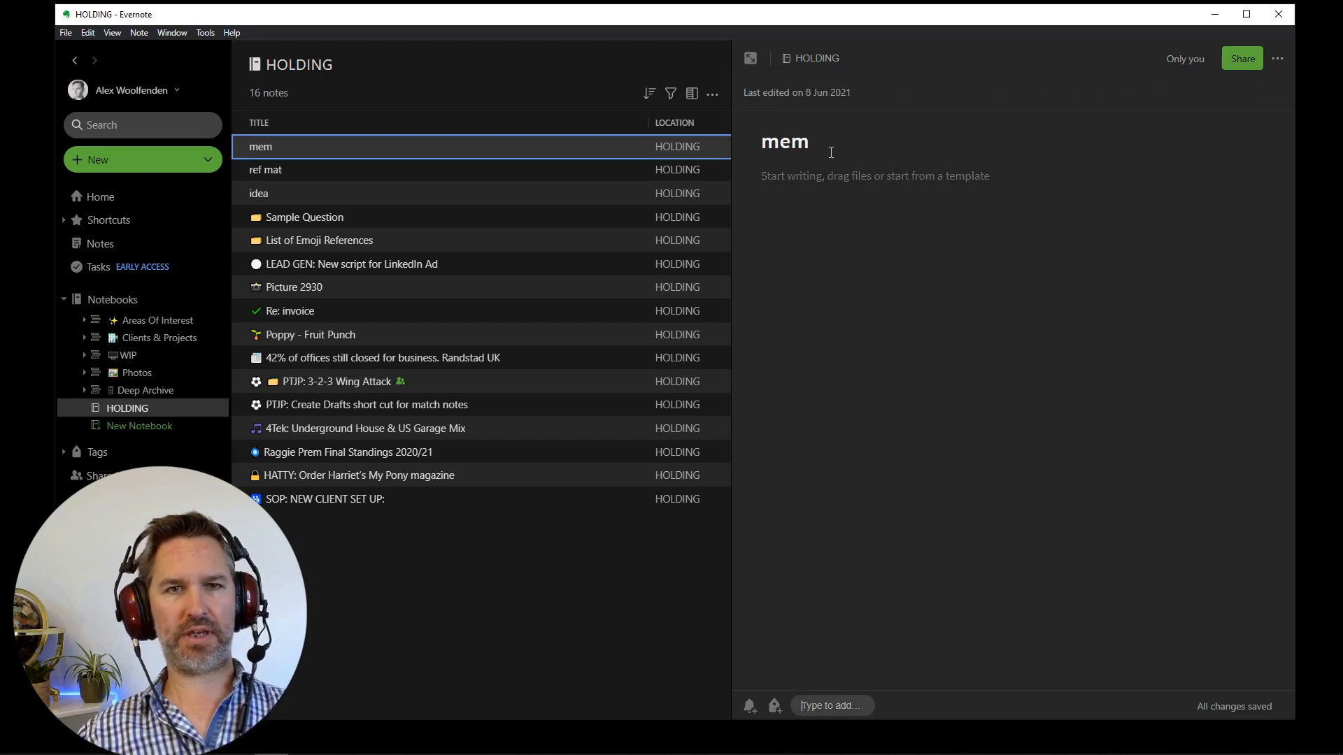
{"action": "type", "text": "mem"}
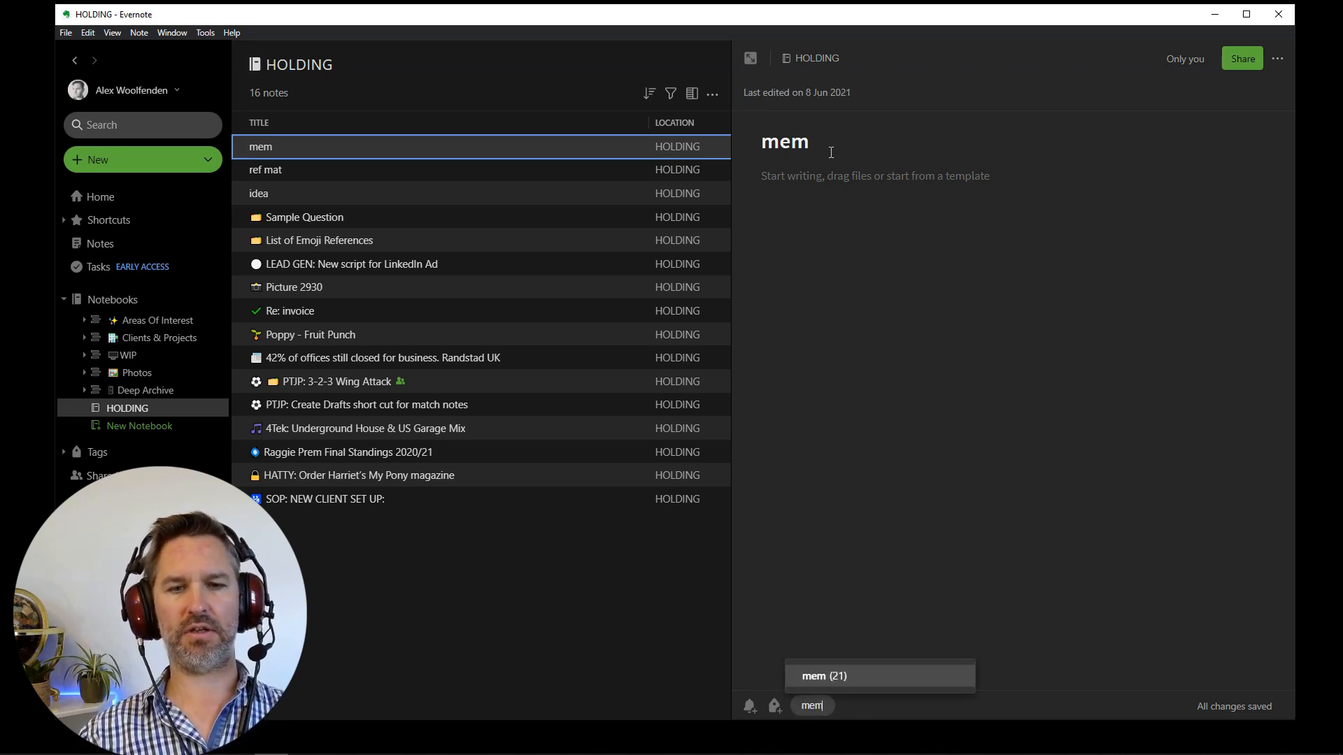
{"action": "key", "text": "Escape"}
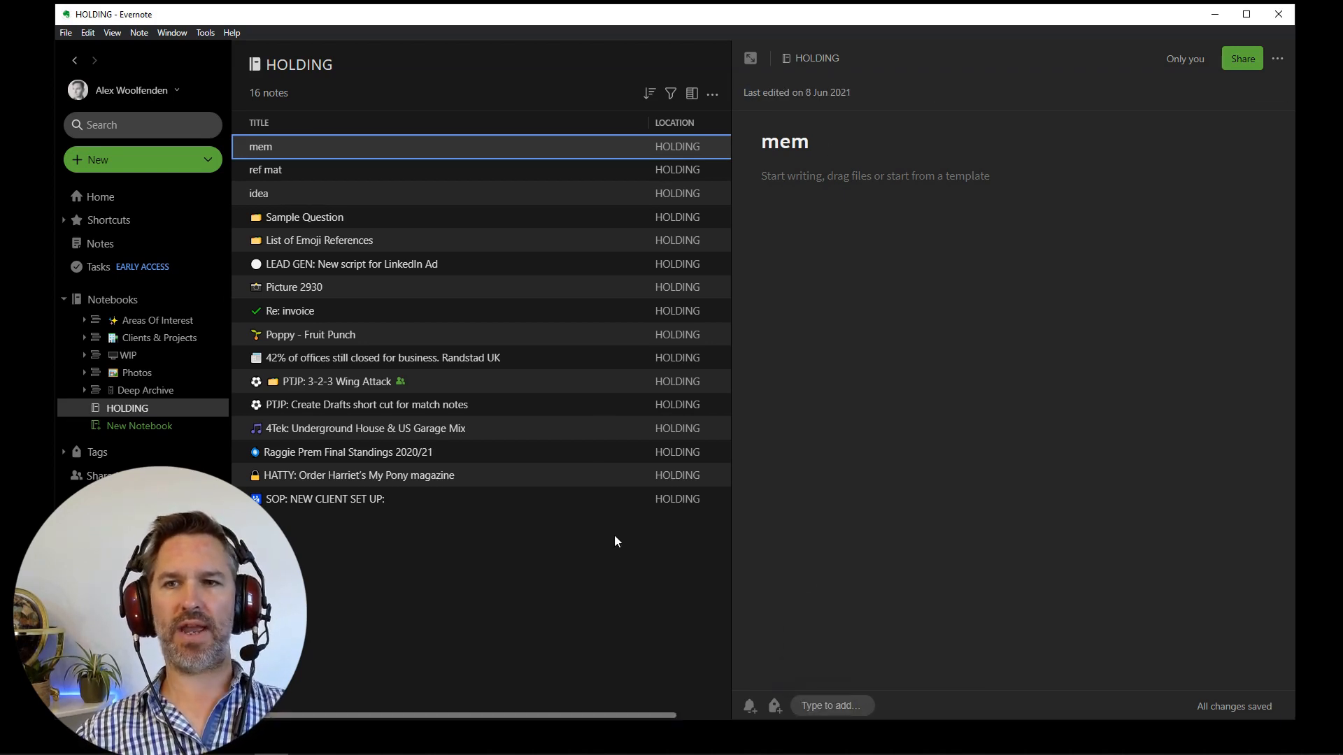
{"action": "key", "text": "Return"}
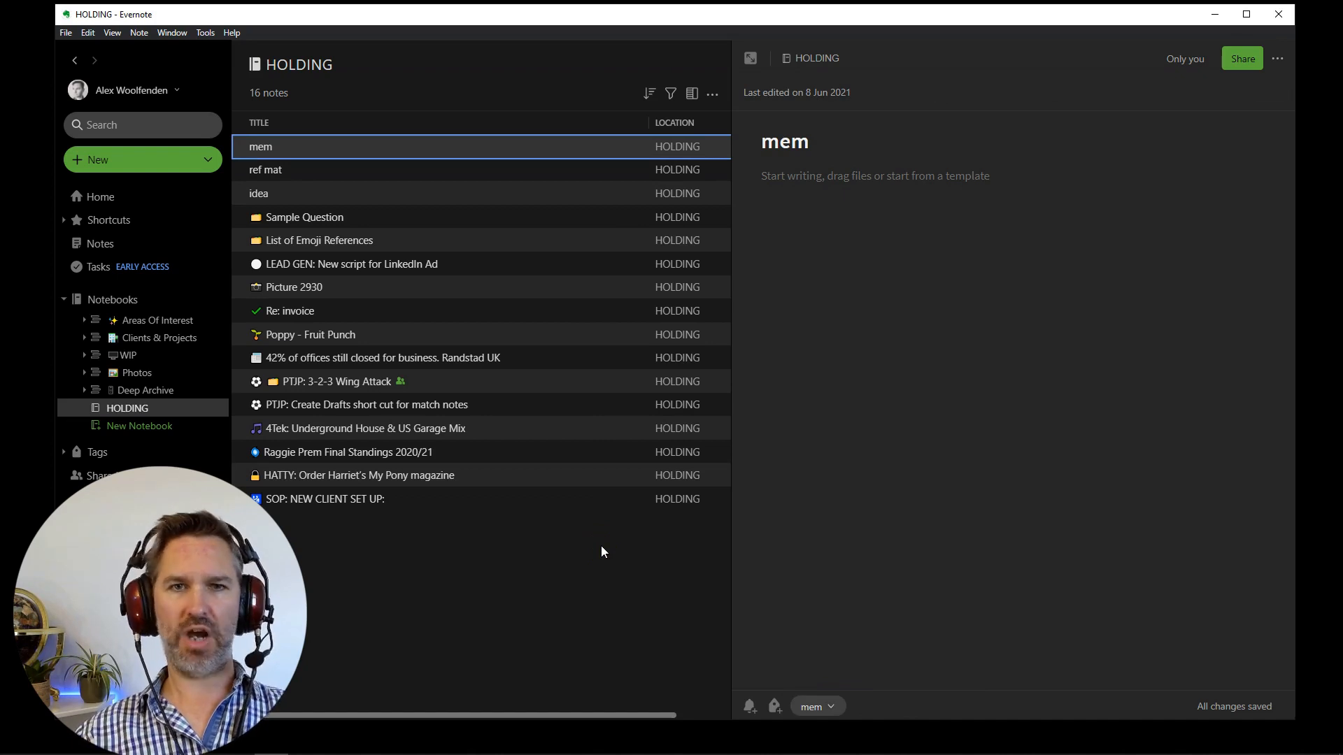
Create a note titled "article" in the HOLDING notebook and assign it the existing article tag
{"action": "left_click", "coordinate": [132, 161]}
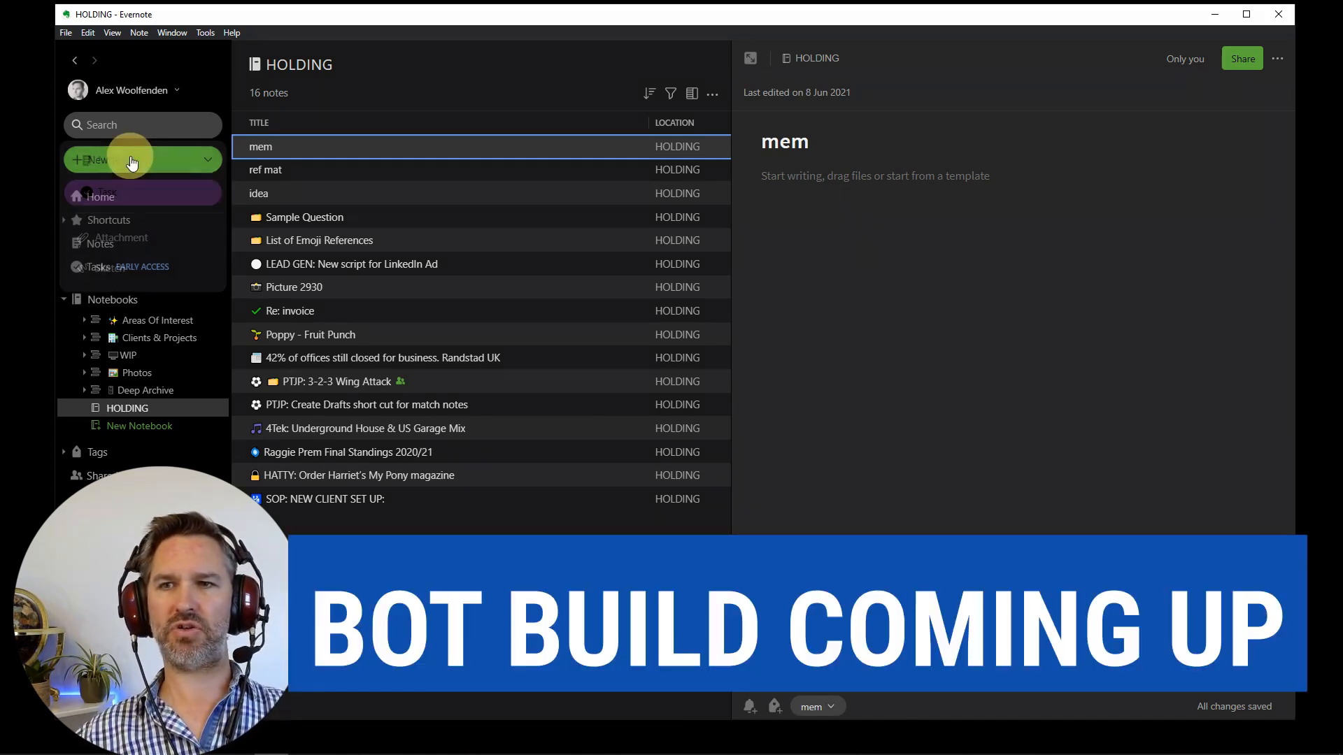
{"action": "left_click", "coordinate": [133, 161]}
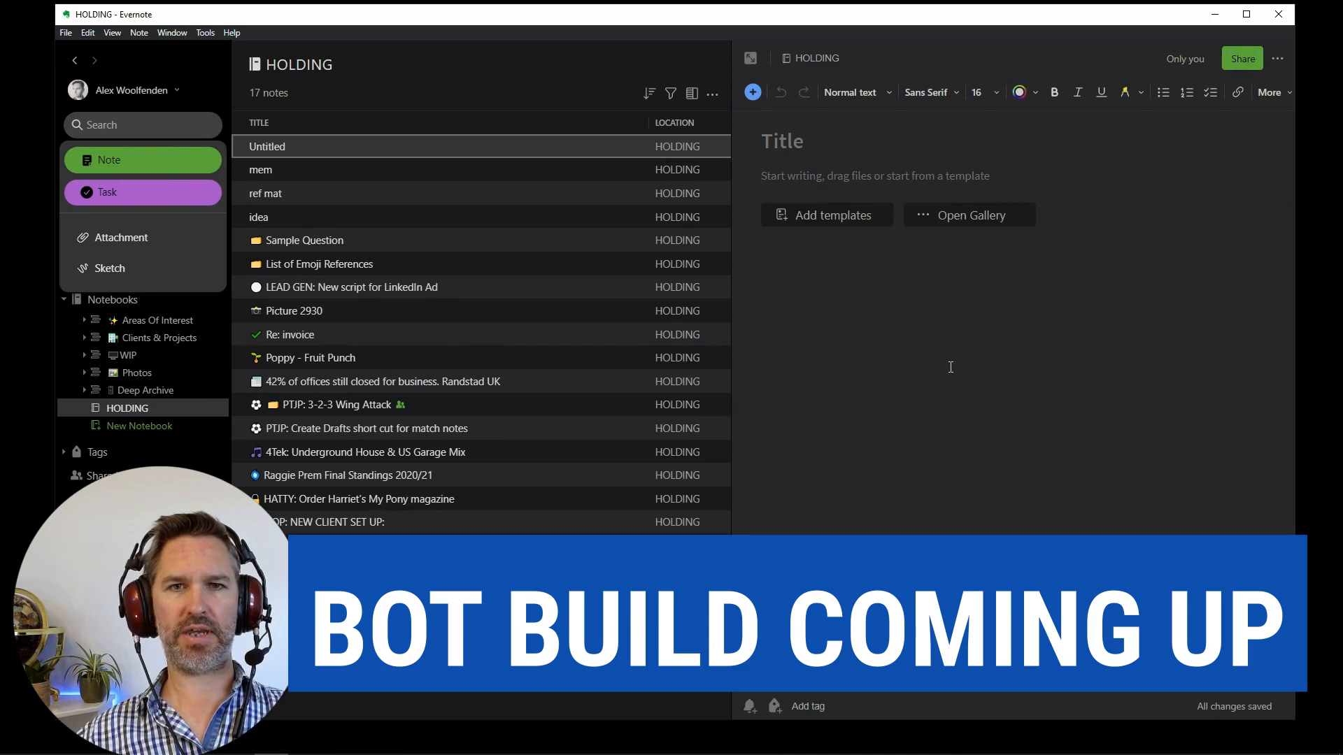
{"action": "left_click", "coordinate": [808, 141]}
{"action": "type", "text": "article"}
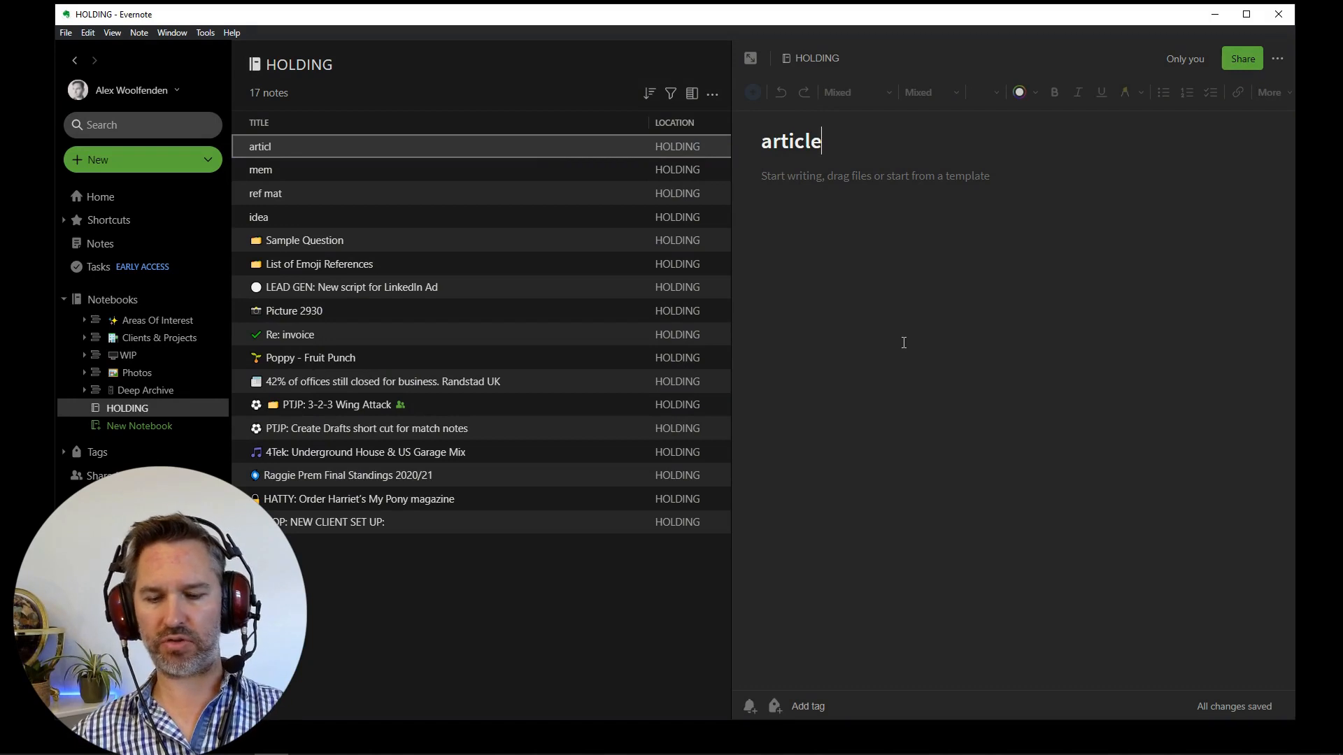
{"action": "key", "text": "ctrl+alt+t"}
{"action": "type", "text": "art"}
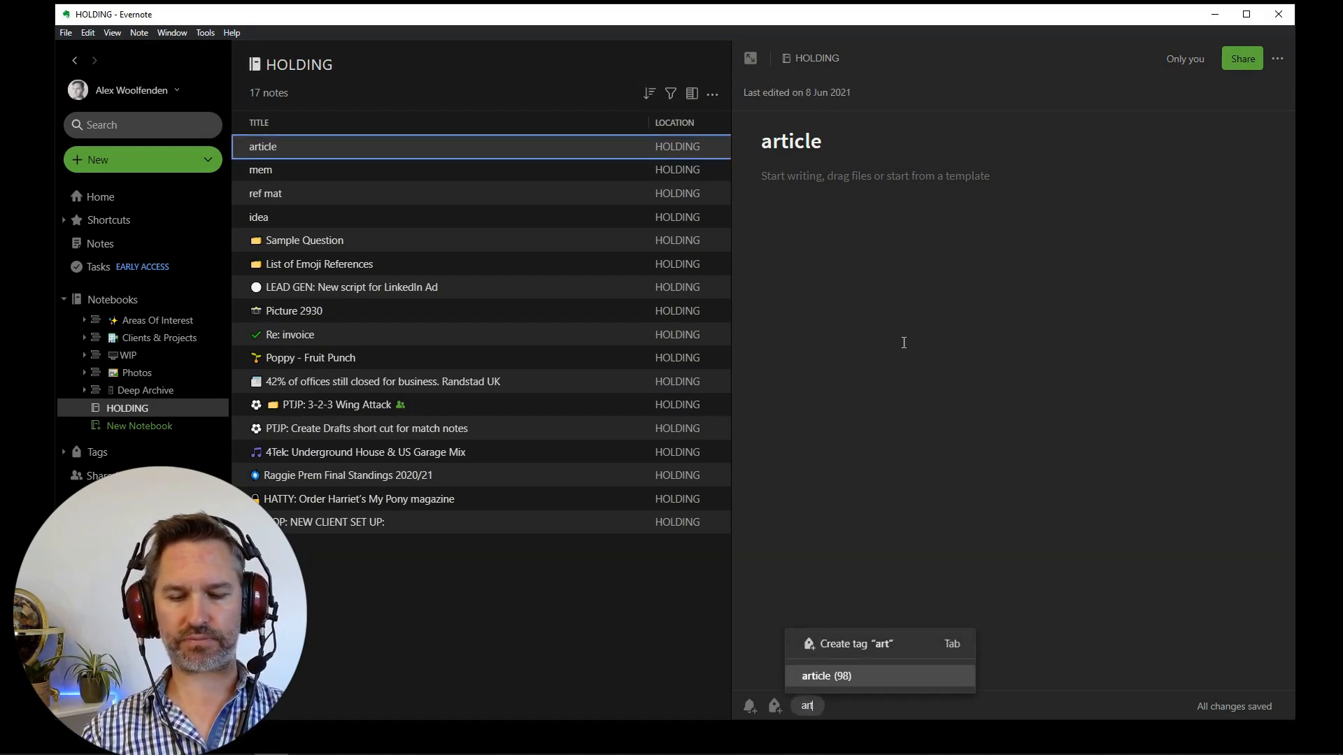
{"action": "key", "text": "Return"}
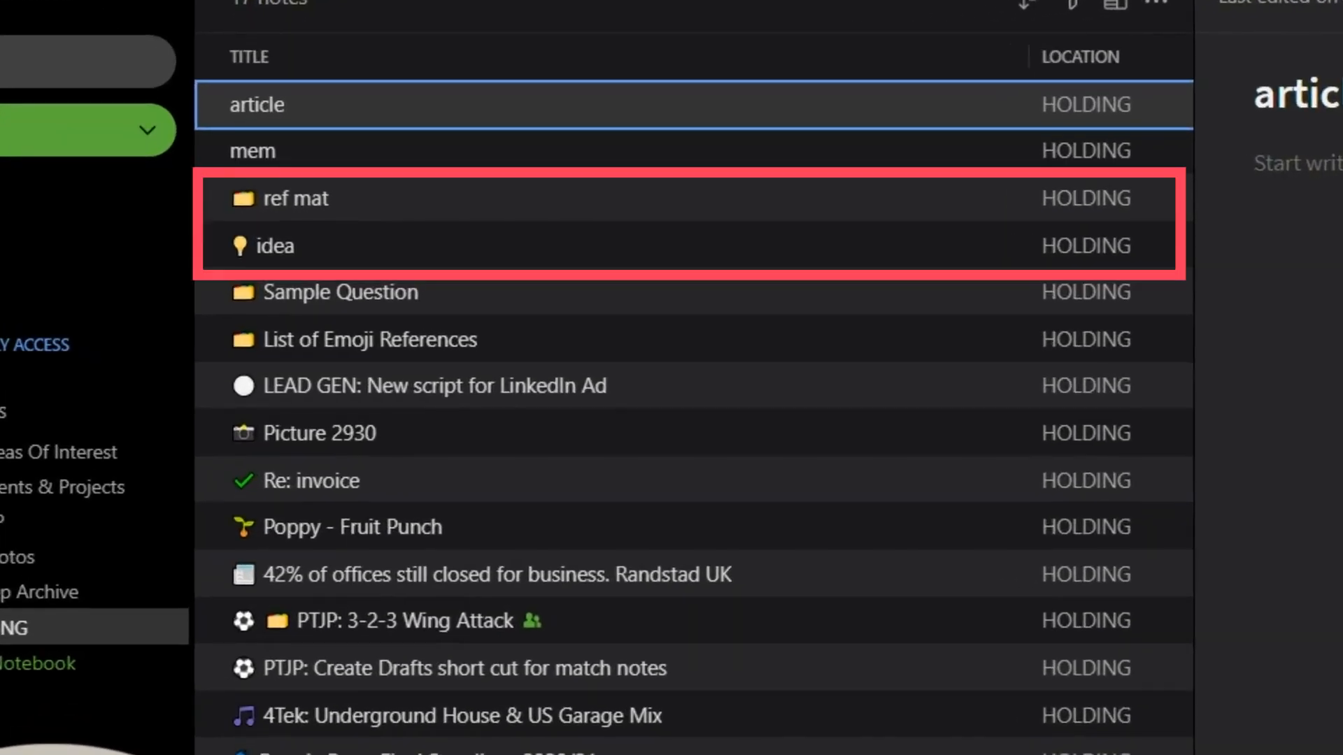
Open the idea note and the ref mat note to check the emoji prefixes in their titles
{"action": "left_click", "coordinate": [707, 255]}
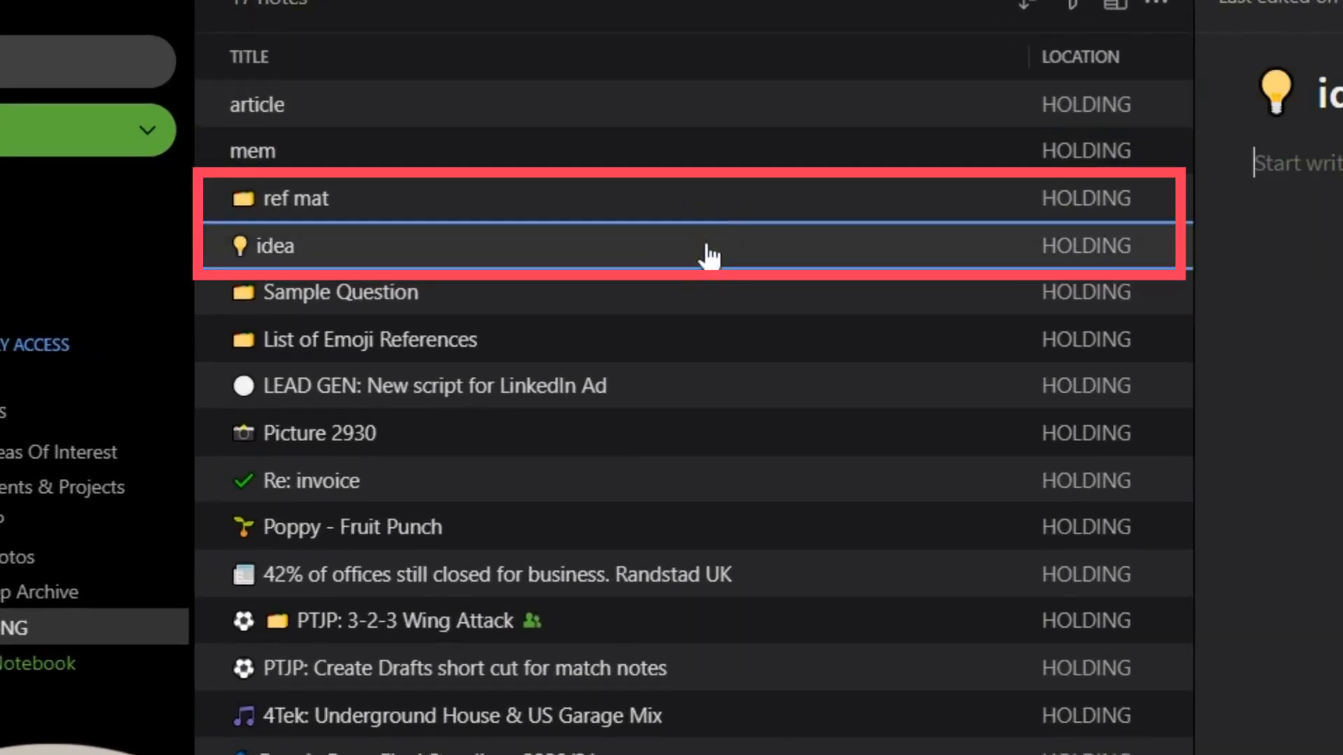
{"action": "left_click", "coordinate": [710, 209]}
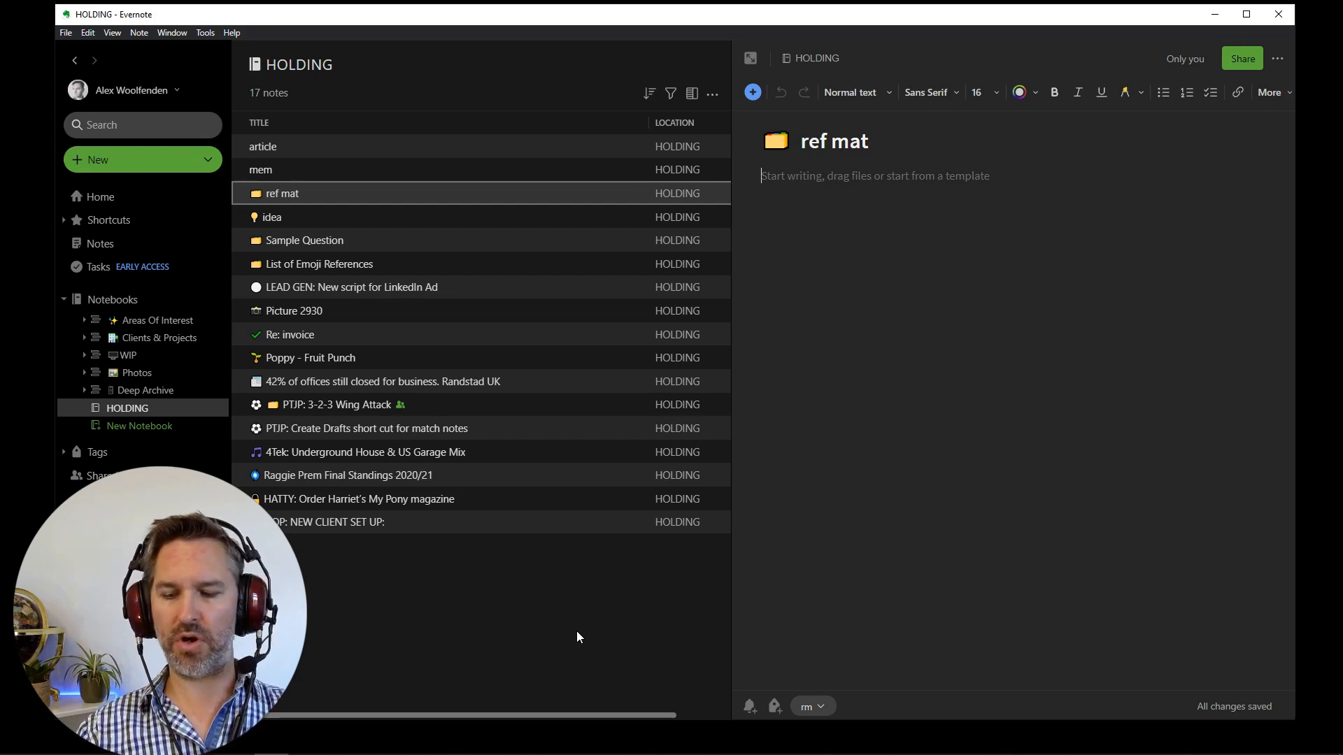
Switch to the Filterize Filter Manager and create a new stack named ClassifierBot
{"action": "key", "text": "alt+Tab"}
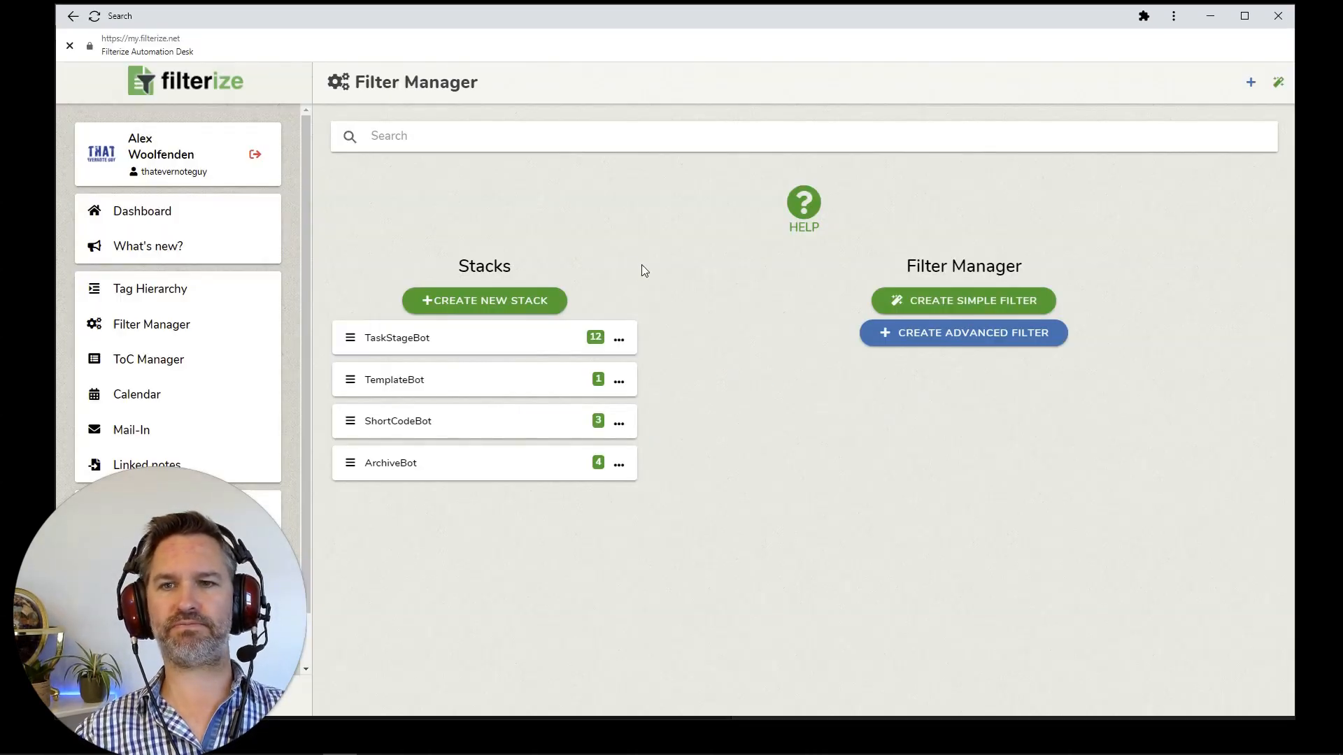
{"action": "left_click", "coordinate": [507, 309]}
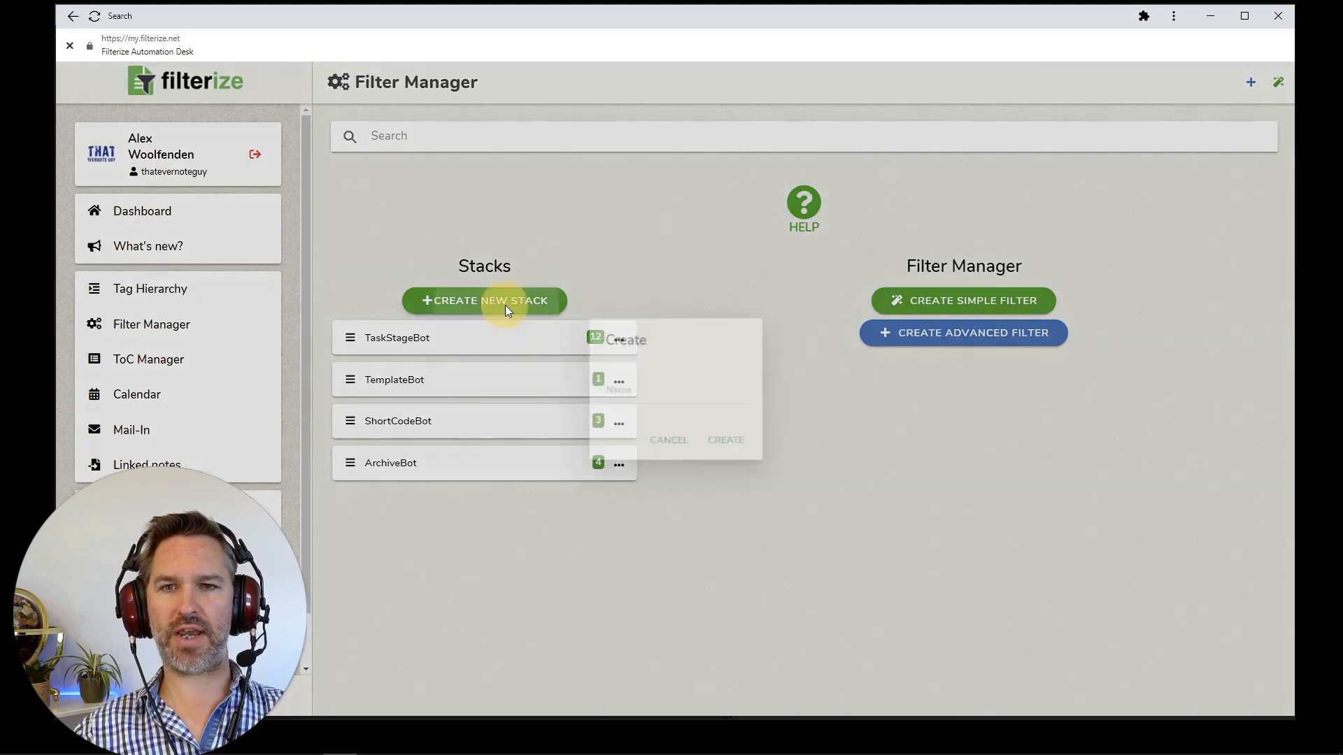
{"action": "left_click", "coordinate": [634, 399]}
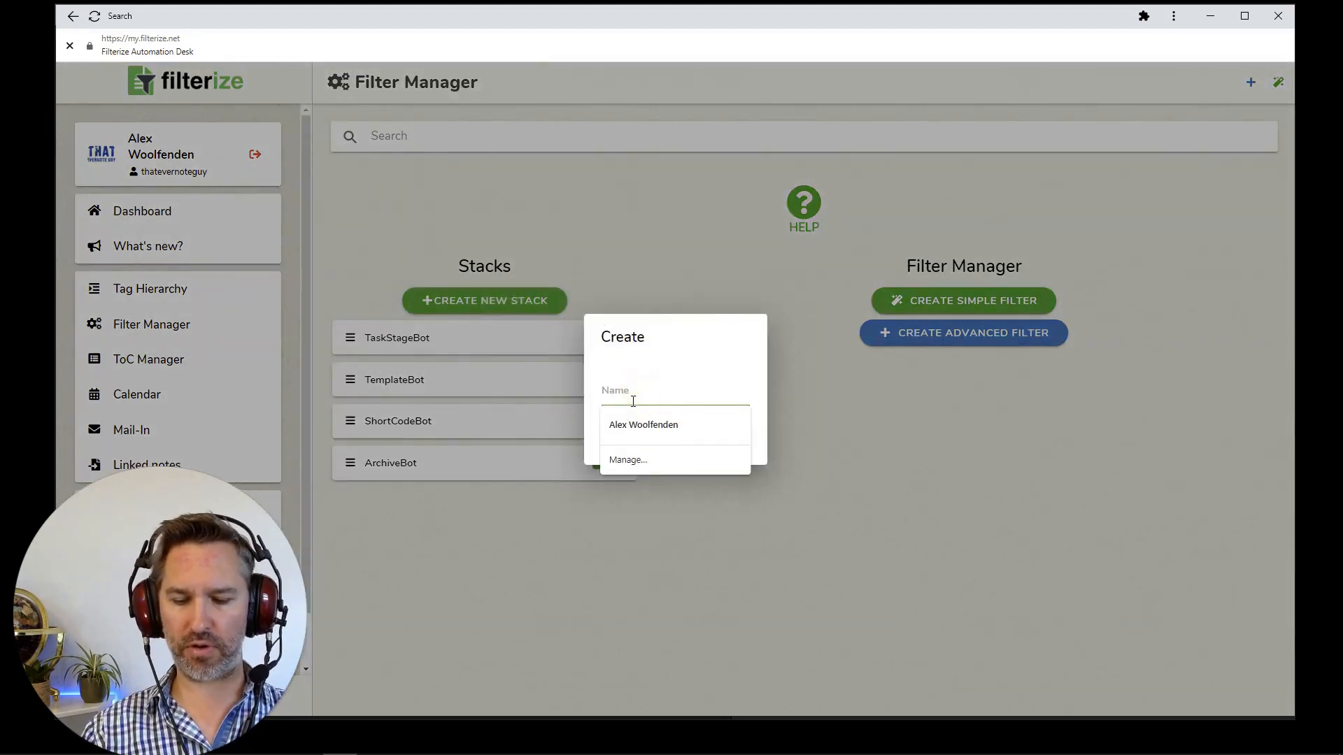
{"action": "type", "text": "Classif"}
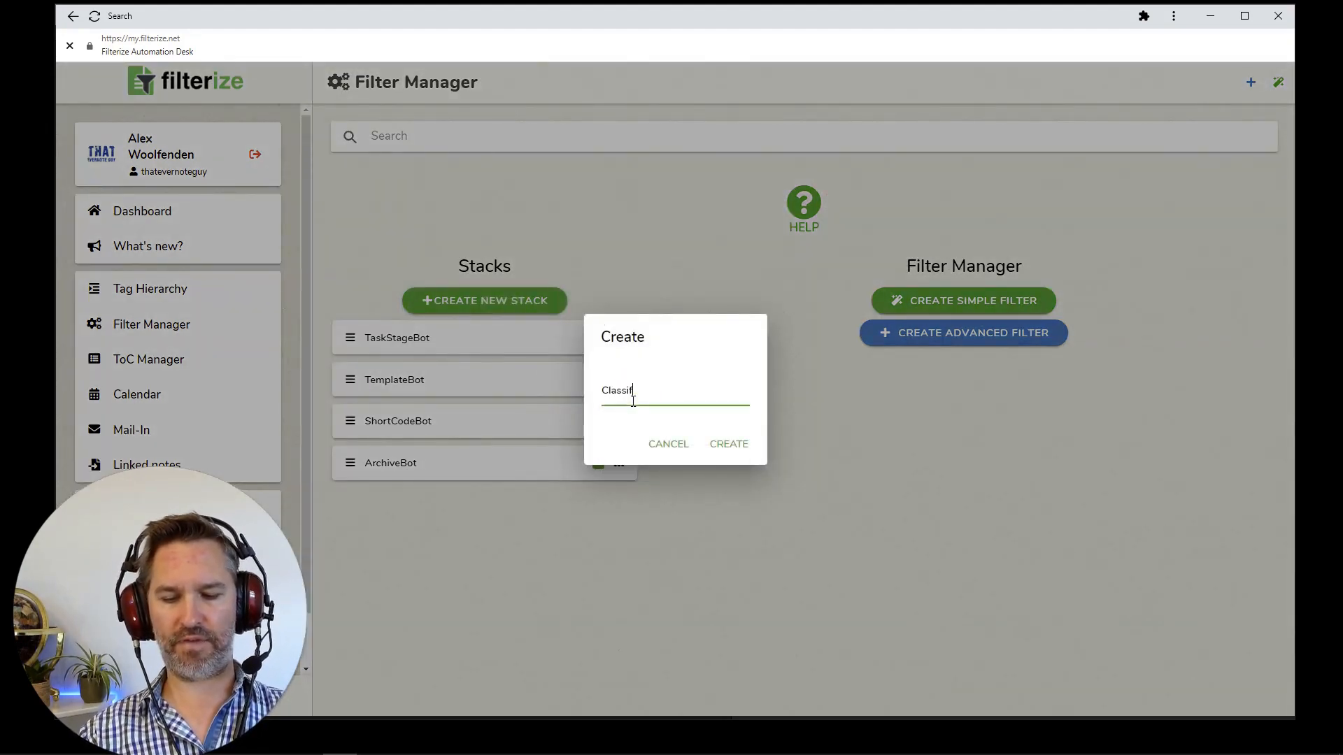
{"action": "type", "text": "ierBot"}
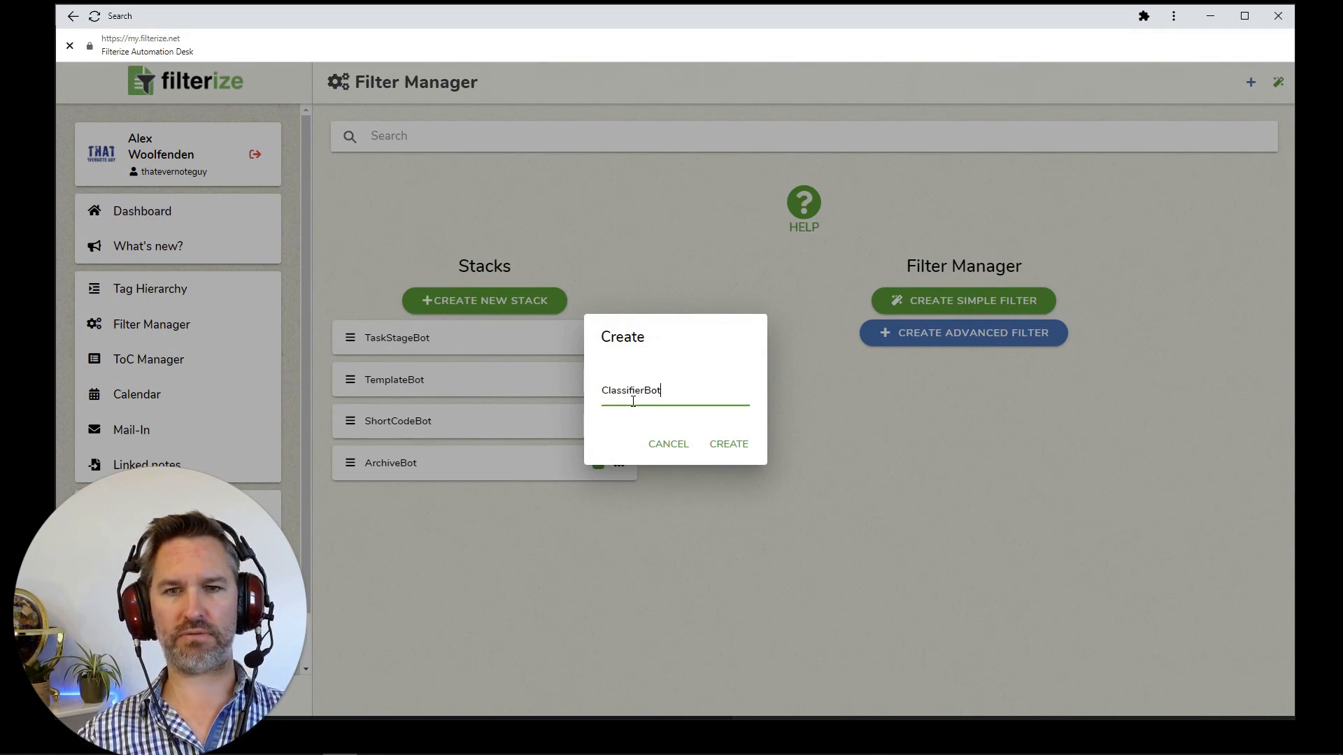
{"action": "left_click", "coordinate": [721, 445]}
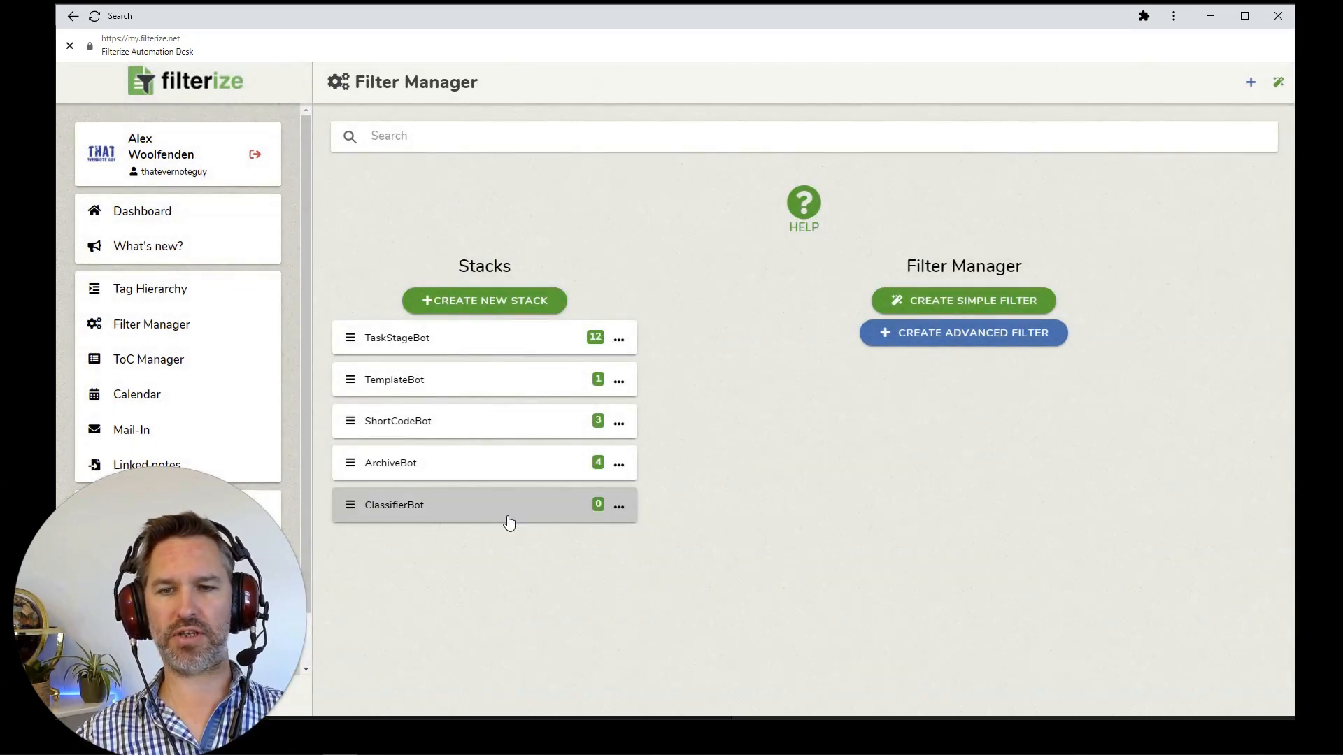
Start a simple filter whose note title action adds the folder emoji as a title prefix, and continue to its condition
{"action": "left_click", "coordinate": [997, 301]}
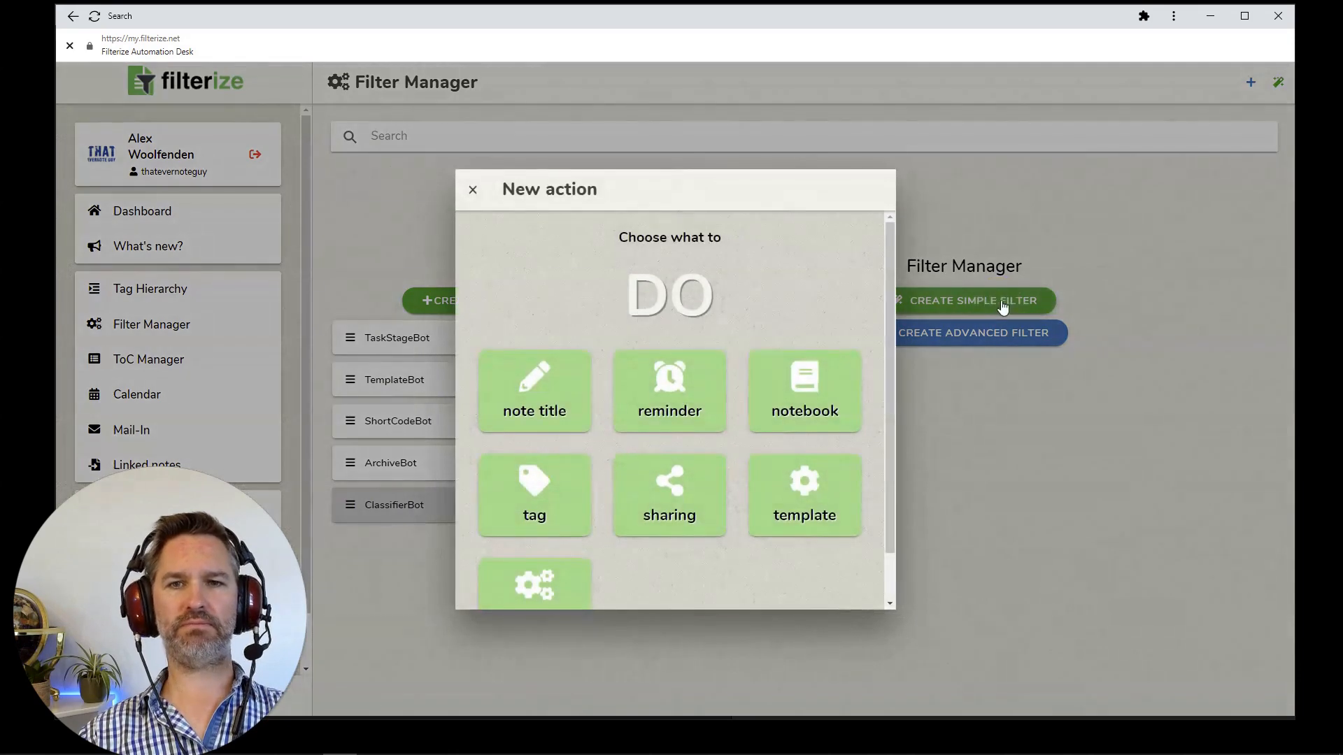
{"action": "left_click", "coordinate": [540, 405]}
{"action": "left_click", "coordinate": [591, 252]}
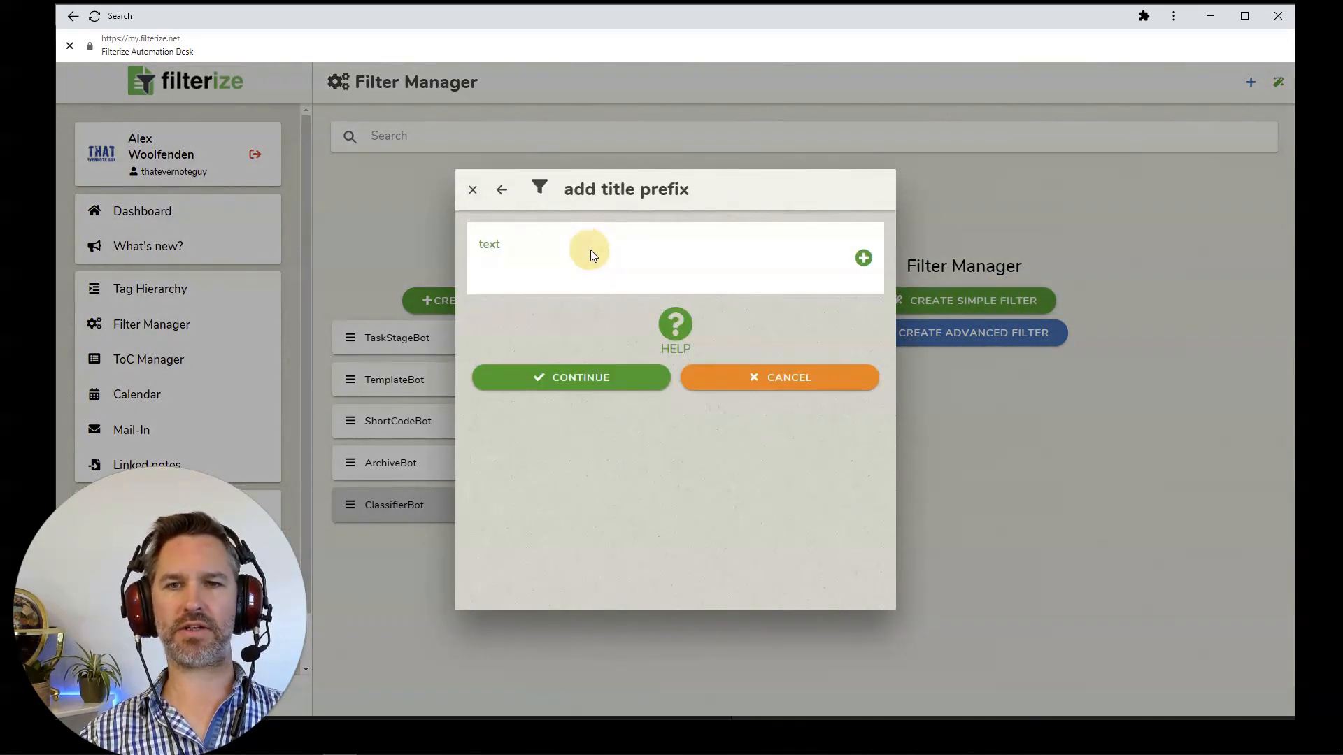
{"action": "left_click", "coordinate": [498, 257]}
{"action": "type", "text": "📁"}
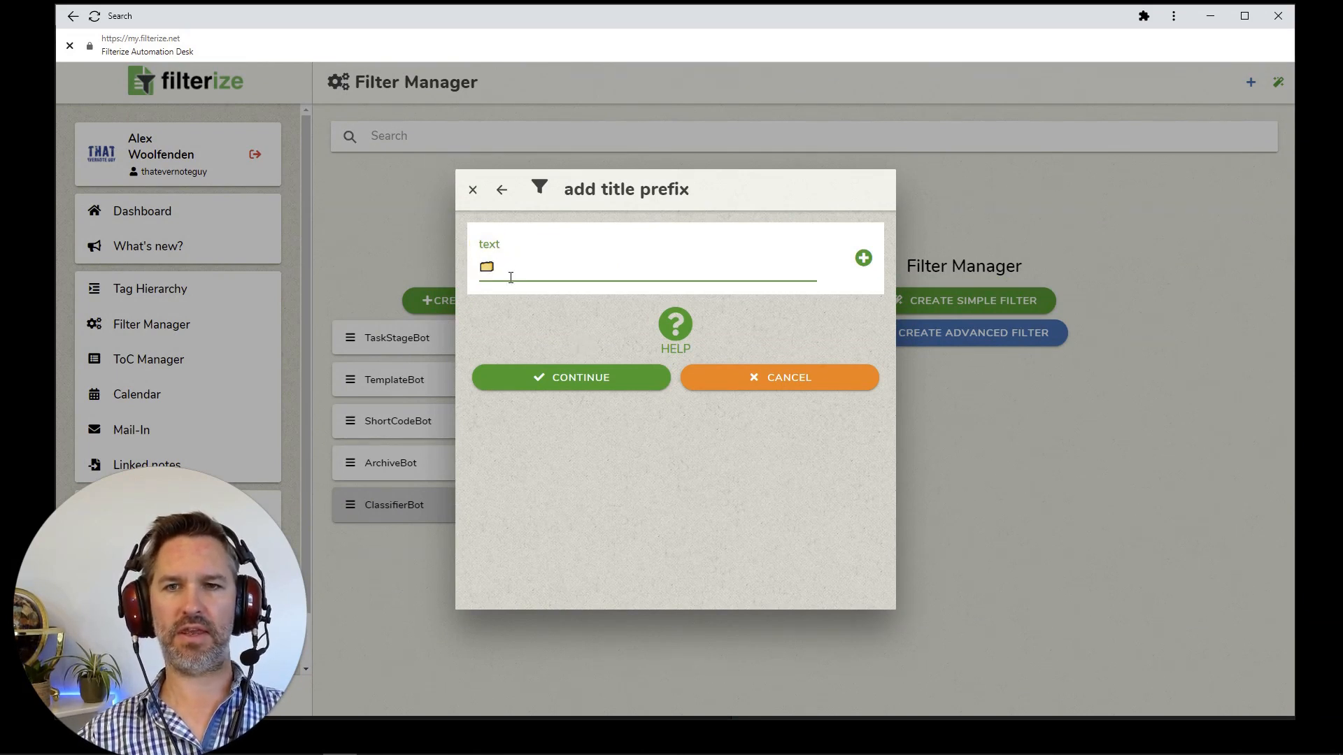
{"action": "left_click", "coordinate": [592, 389]}
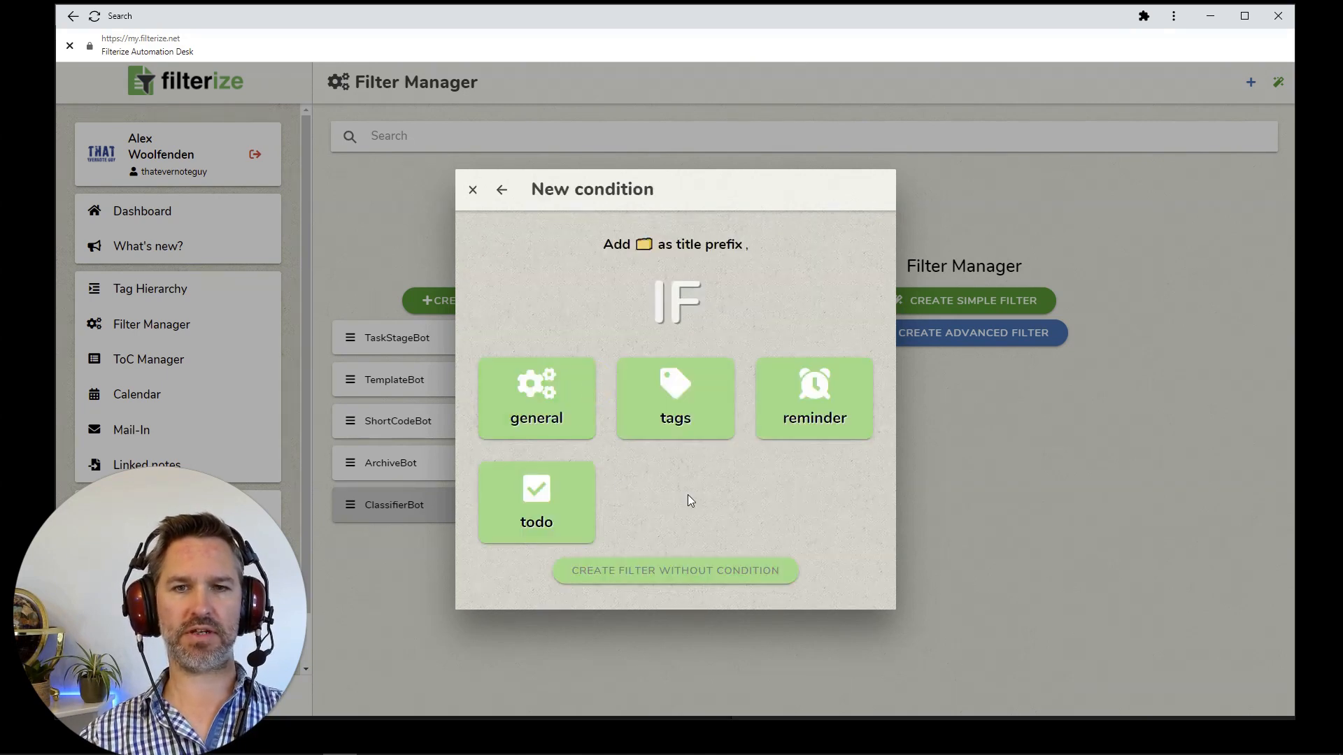
Add a tag condition to the filter requiring the tag rm, and continue to finalizing it
{"action": "left_click", "coordinate": [685, 398]}
{"action": "left_click", "coordinate": [537, 253]}
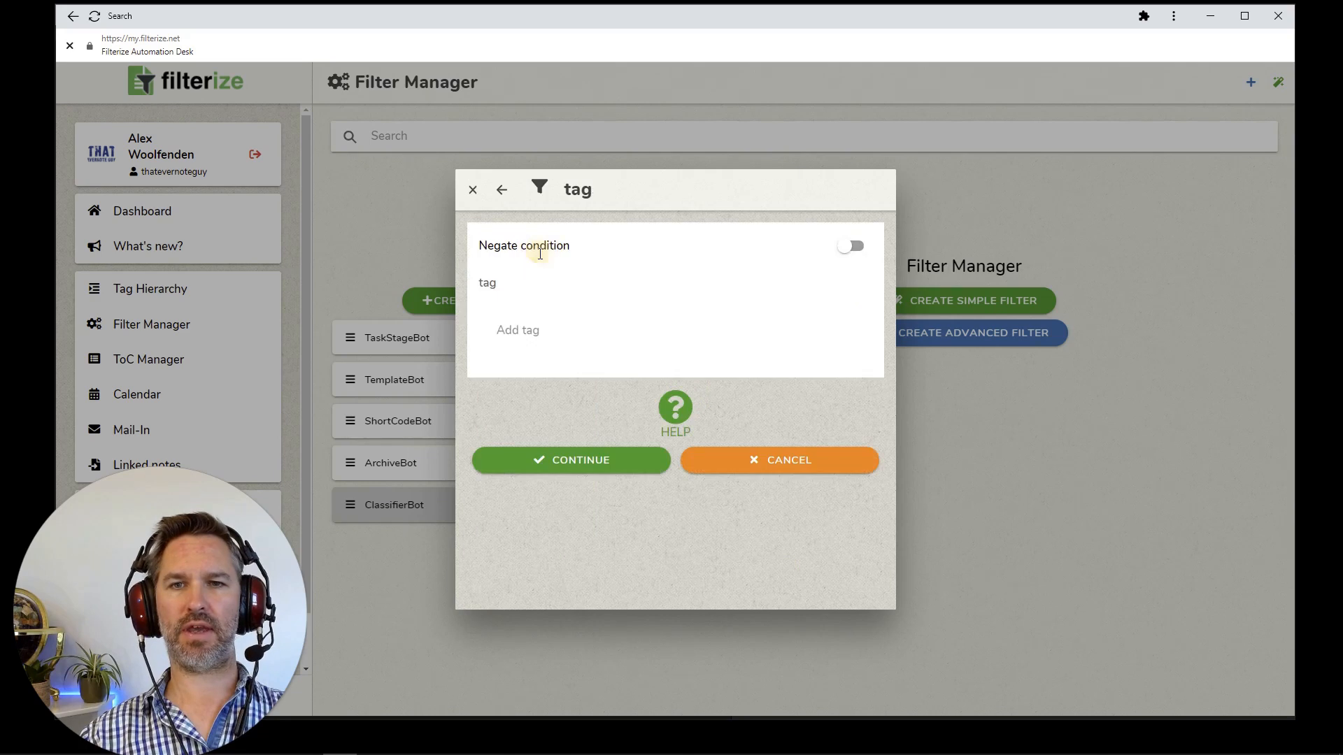
{"action": "left_click", "coordinate": [517, 336]}
{"action": "type", "text": "rm"}
{"action": "left_click", "coordinate": [551, 375]}
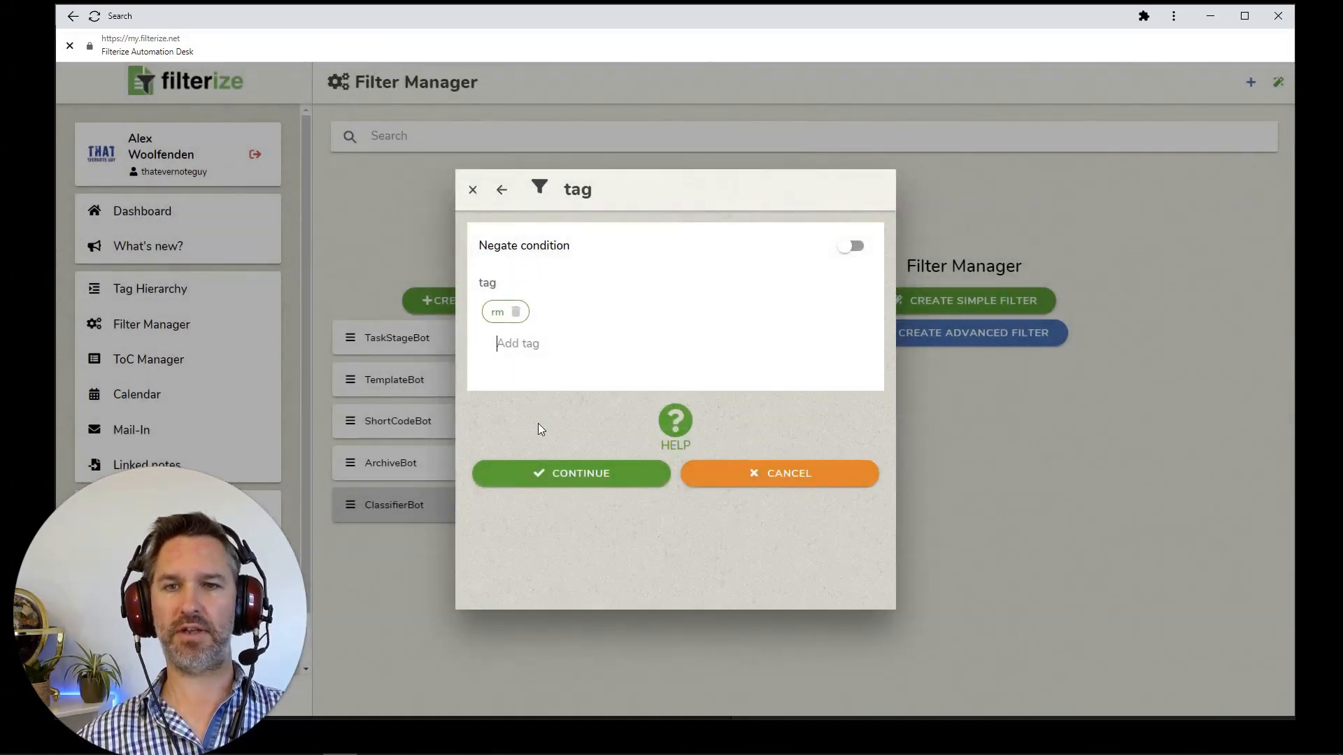
{"action": "left_click", "coordinate": [575, 476]}
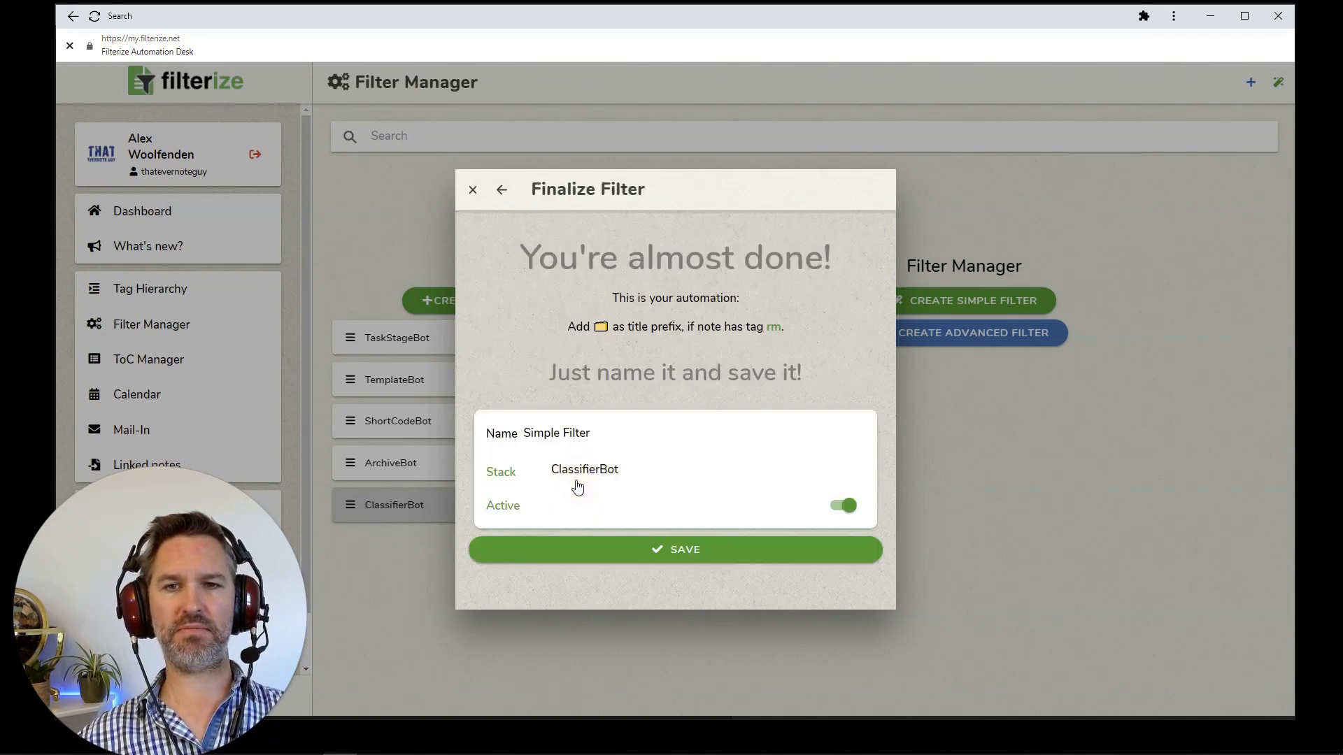
Name the filter "Insert 📁 if tagged with rm", save it in the ClassifierBot stack and dismiss the creation message
{"action": "left_click_drag", "start_coordinate": [526, 433], "coordinate": [920, 446]}
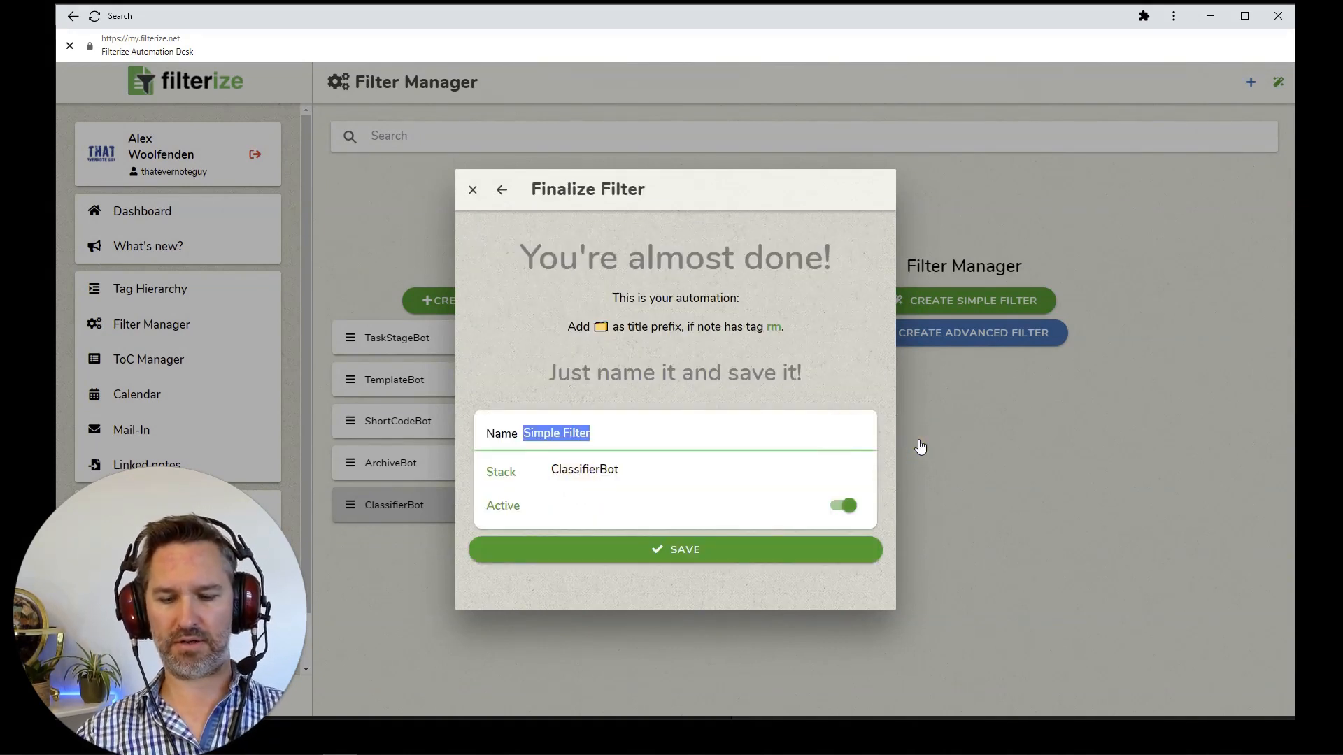
{"action": "type", "text": "Insert"}
{"action": "type", "text": "📁"}
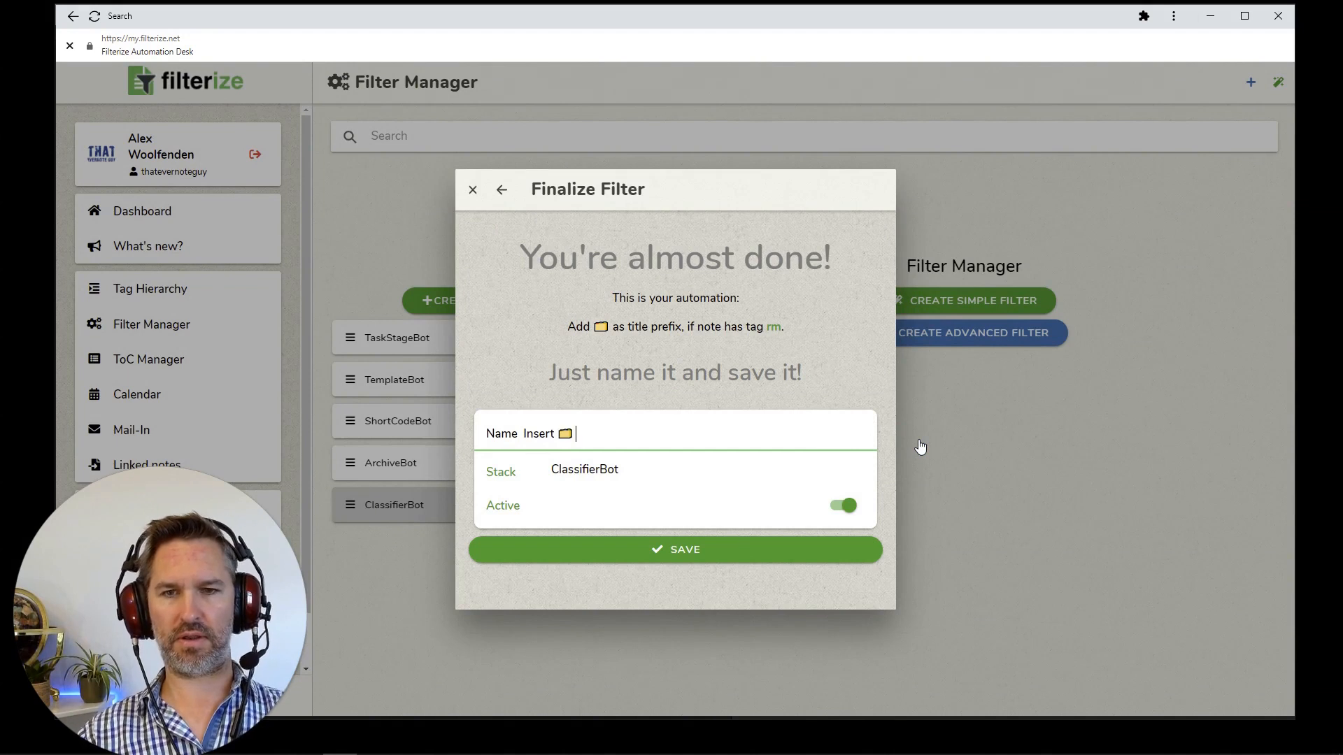
{"action": "type", "text": "if tagged with rm"}
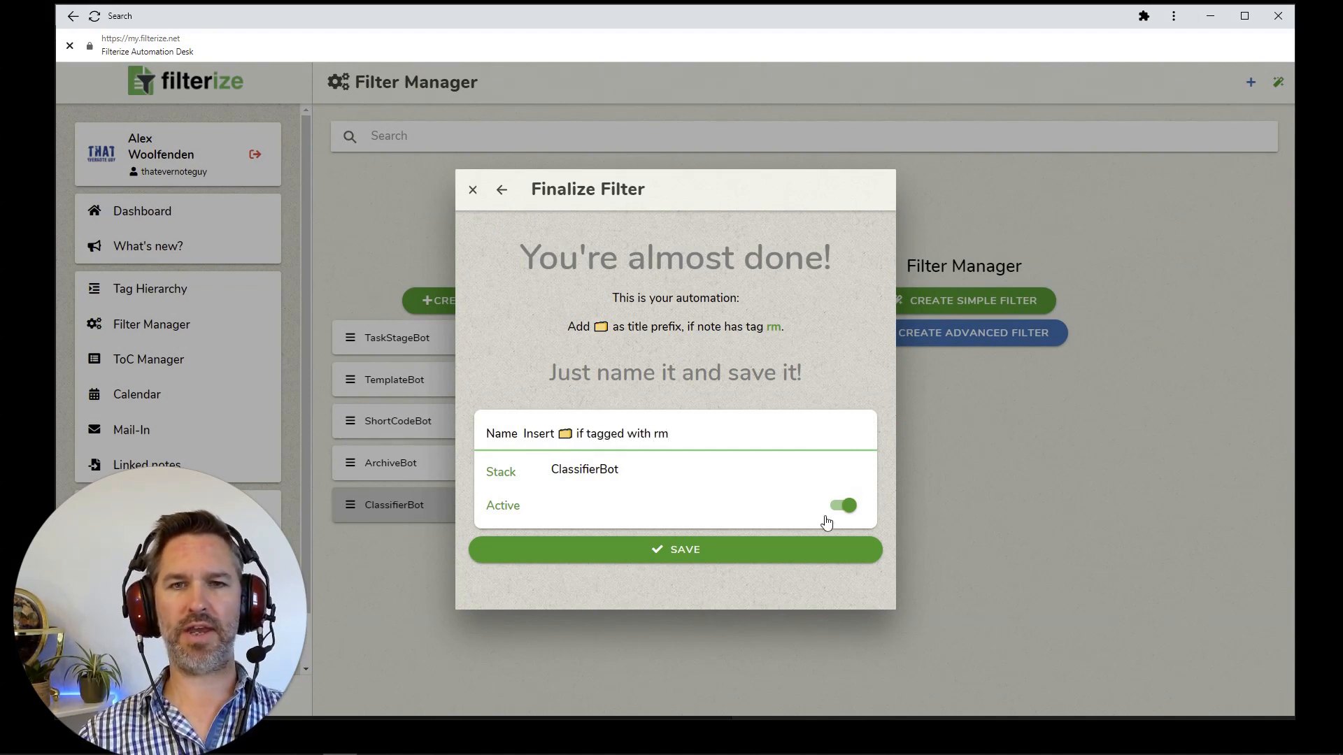
{"action": "left_click", "coordinate": [772, 551]}
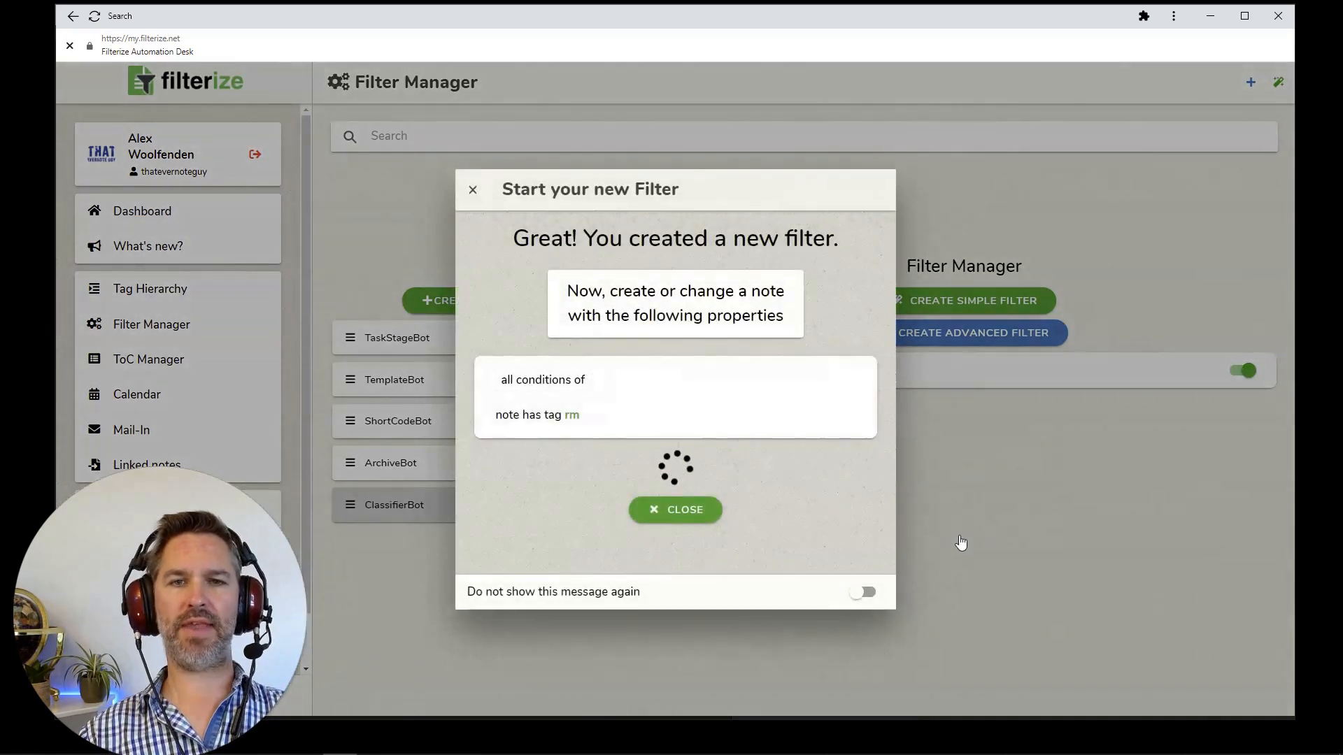
{"action": "left_click", "coordinate": [672, 509]}
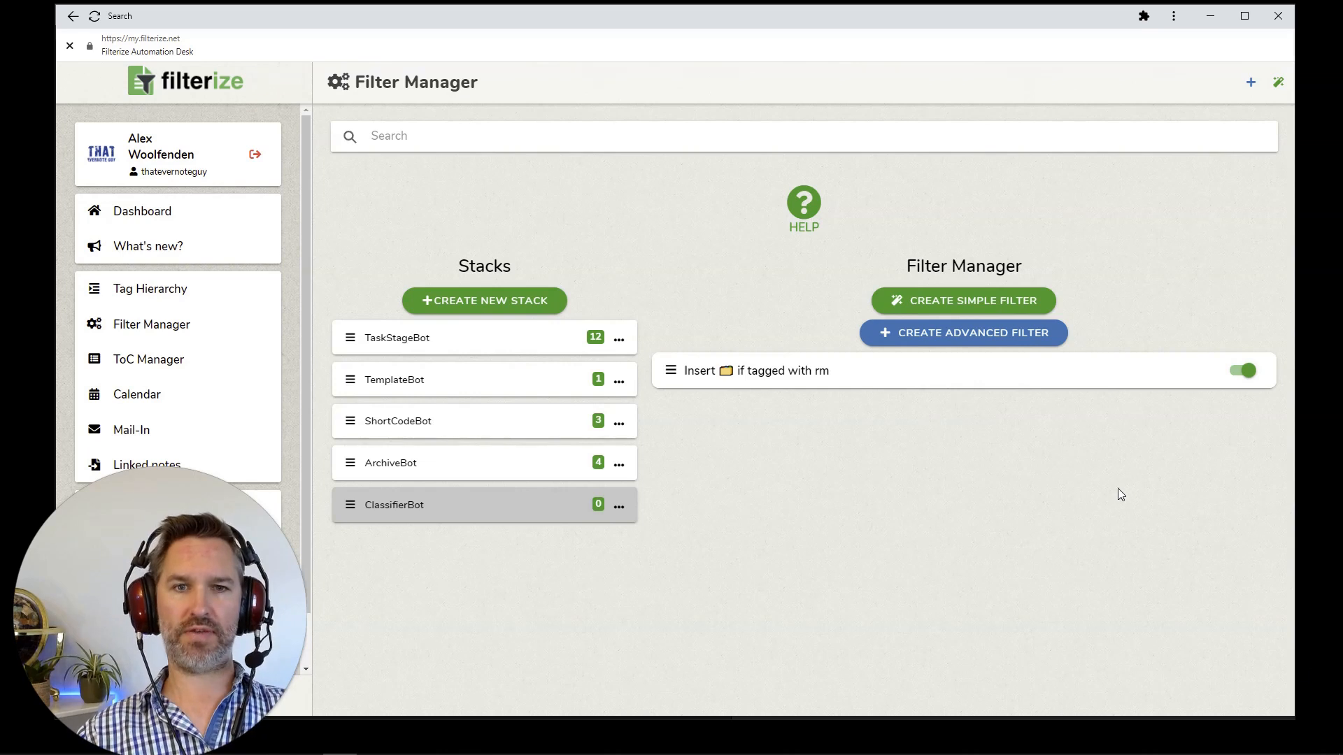
Open the details of the rm filter to review its name, title prefix action and tag condition, and close them
{"action": "left_click", "coordinate": [800, 375]}
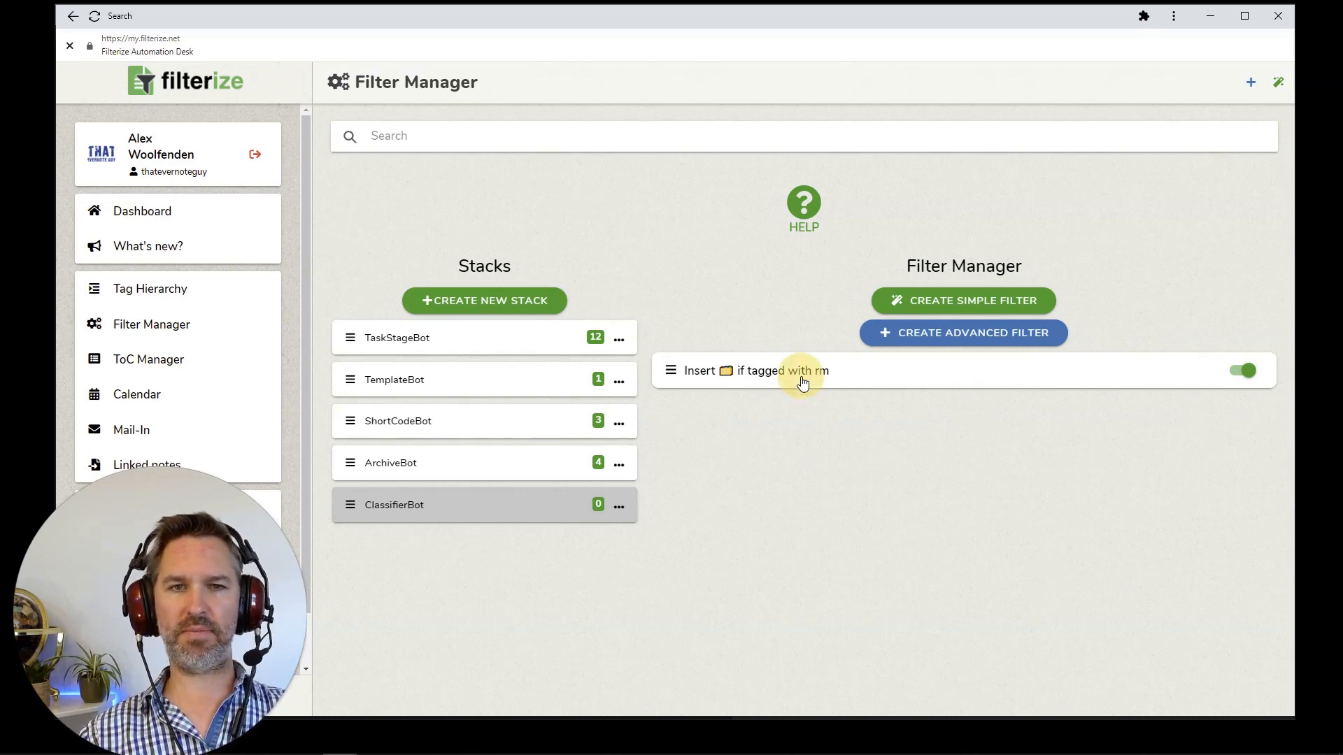
{"action": "left_click", "coordinate": [710, 448]}
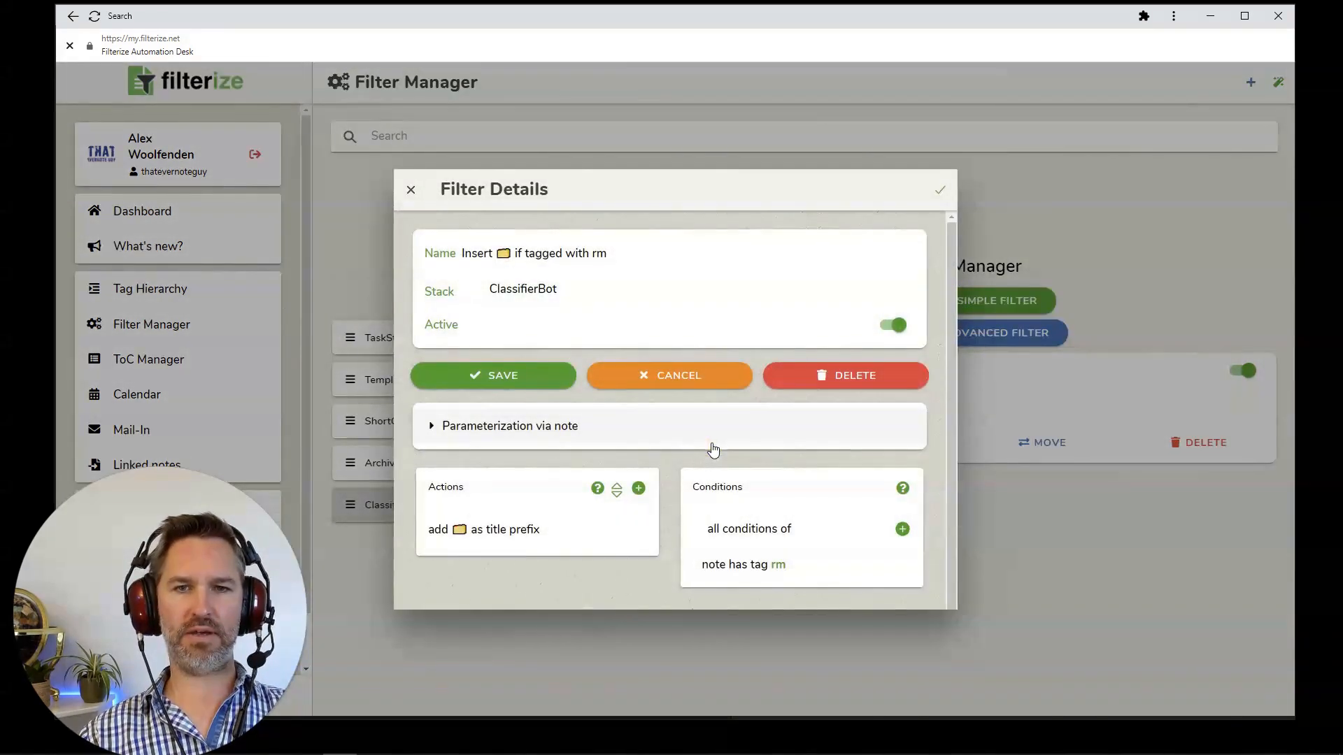
{"action": "left_click", "coordinate": [501, 256]}
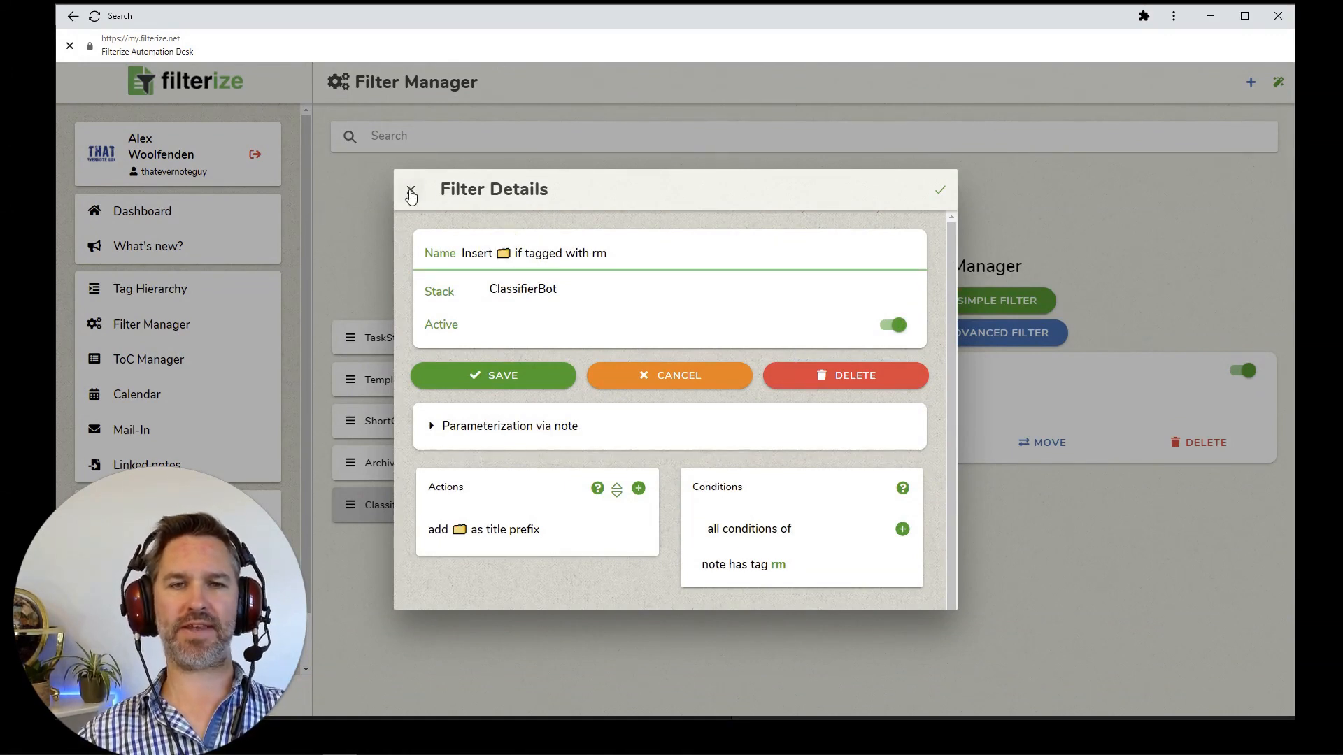
{"action": "left_click", "coordinate": [909, 375]}
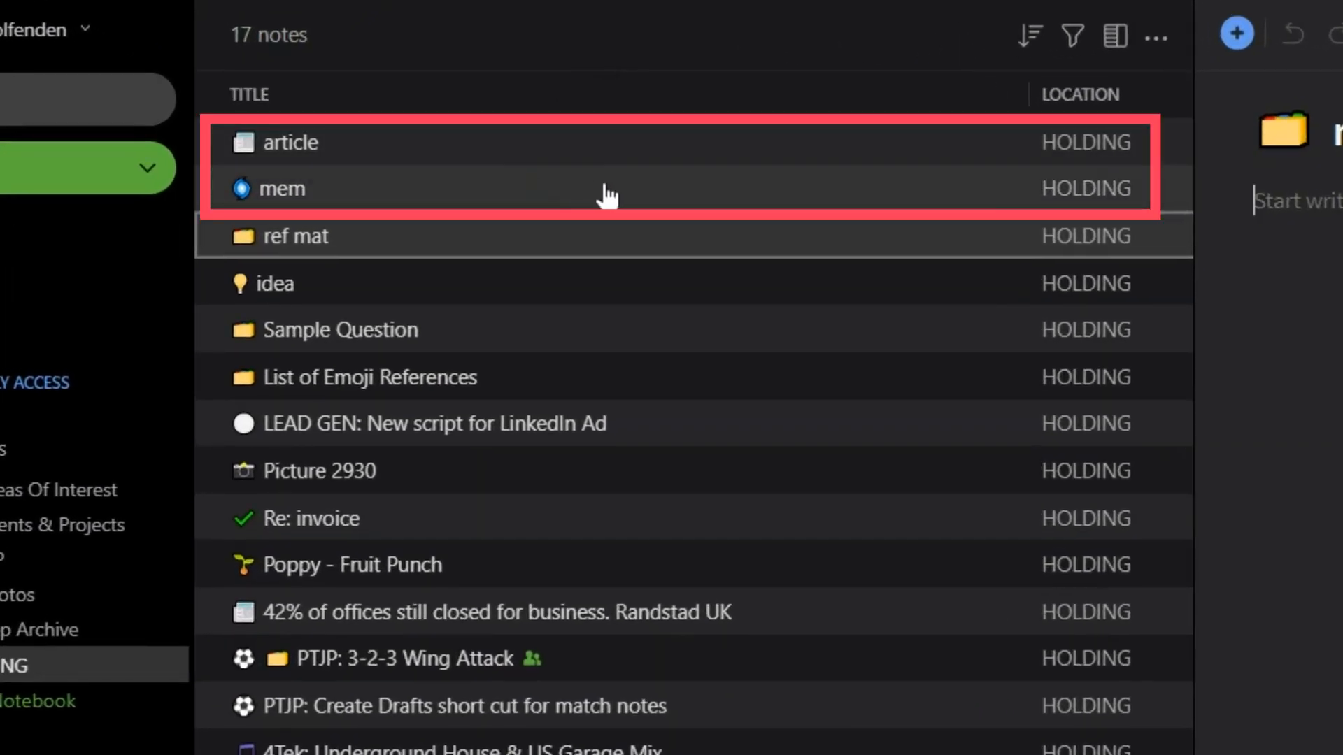
Switch to Evernote and open the mem and article notes to check the emoji prefixes in their titles
{"action": "left_click", "coordinate": [605, 192]}
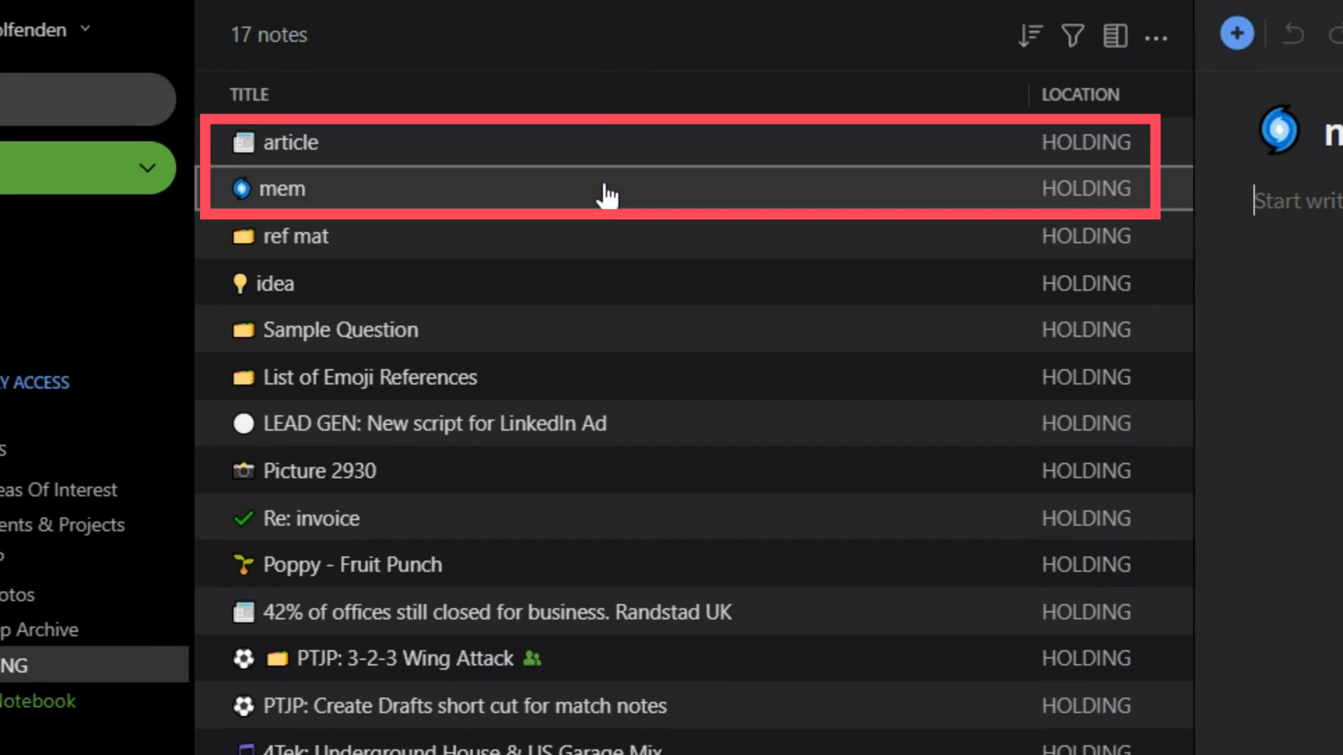
{"action": "left_click", "coordinate": [611, 147]}
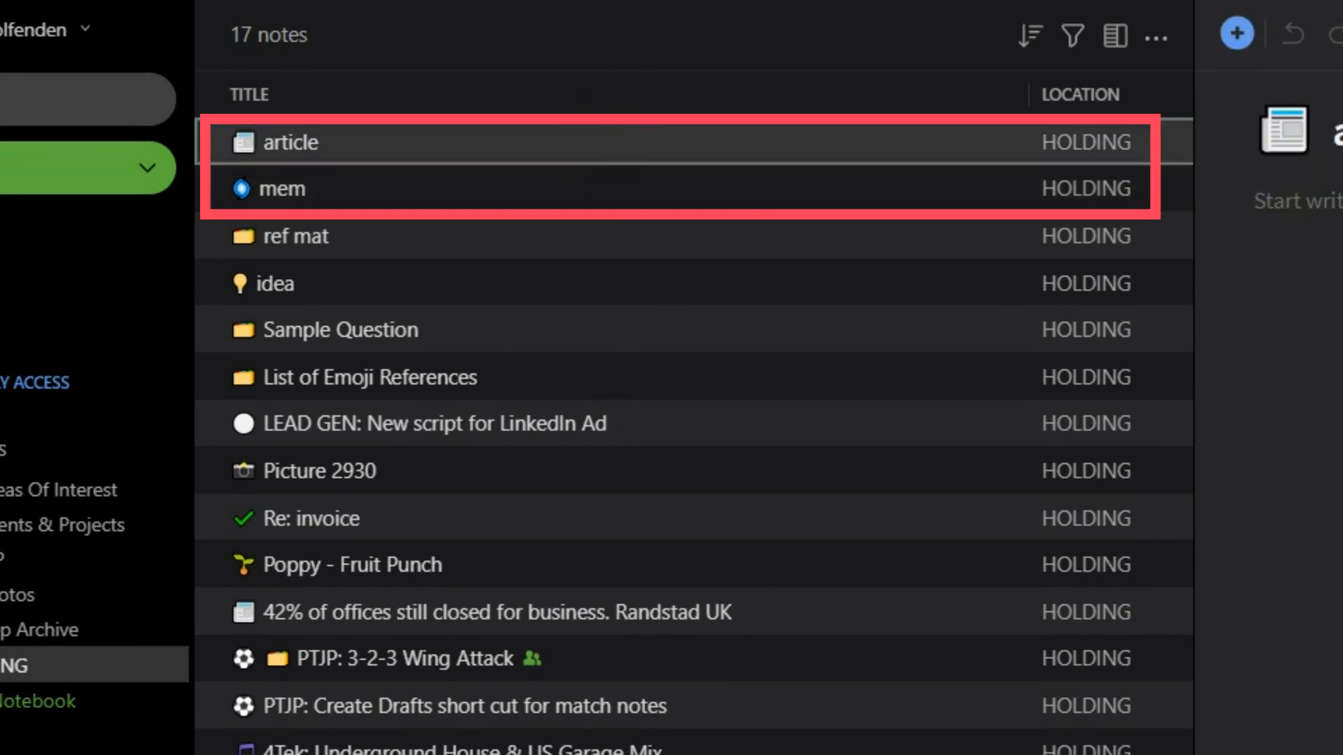